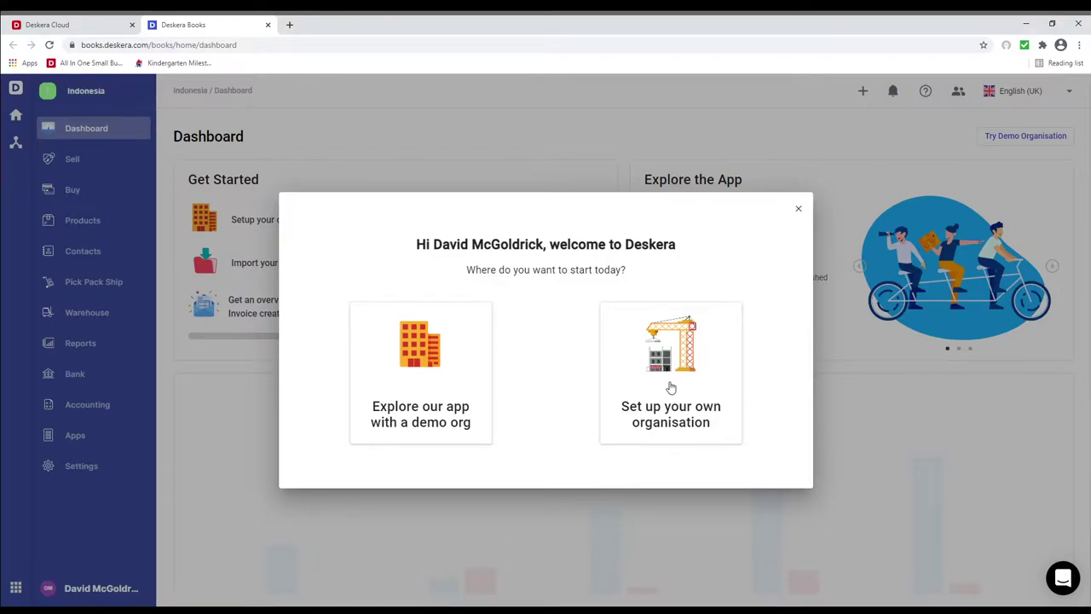
Start a new organisation with Indonesia as tax residency and IDR as reporting currency.
left_click(670, 387)
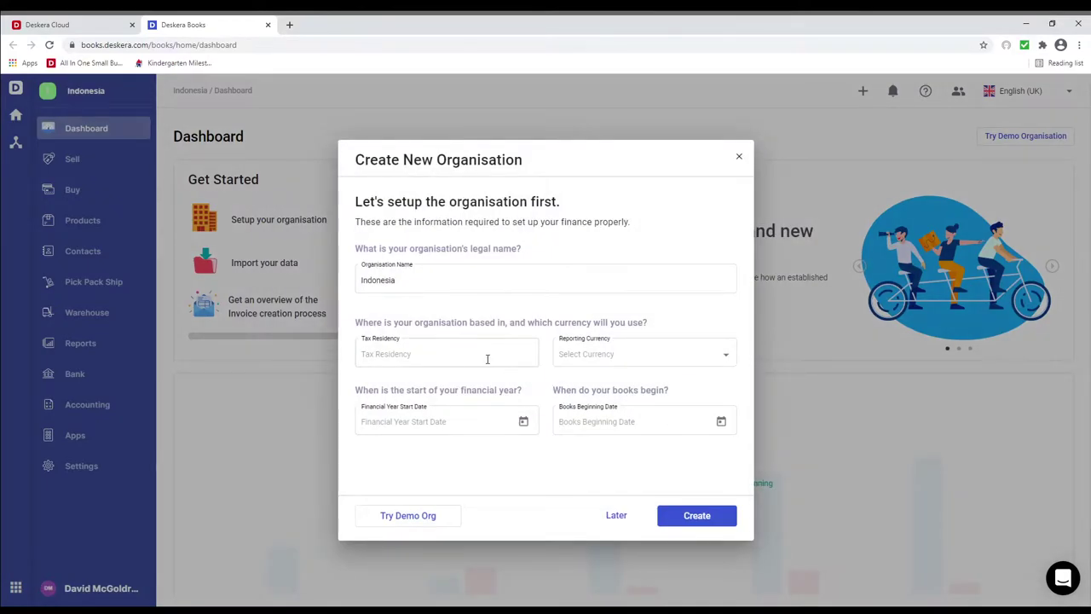
left_click(487, 358)
type("in")
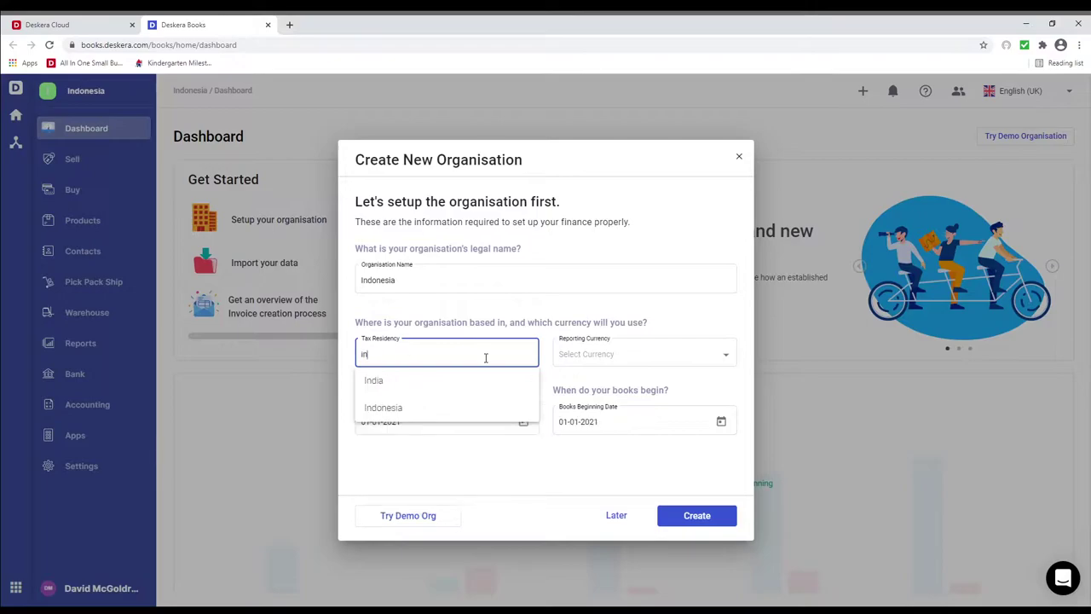
type("don")
left_click(396, 380)
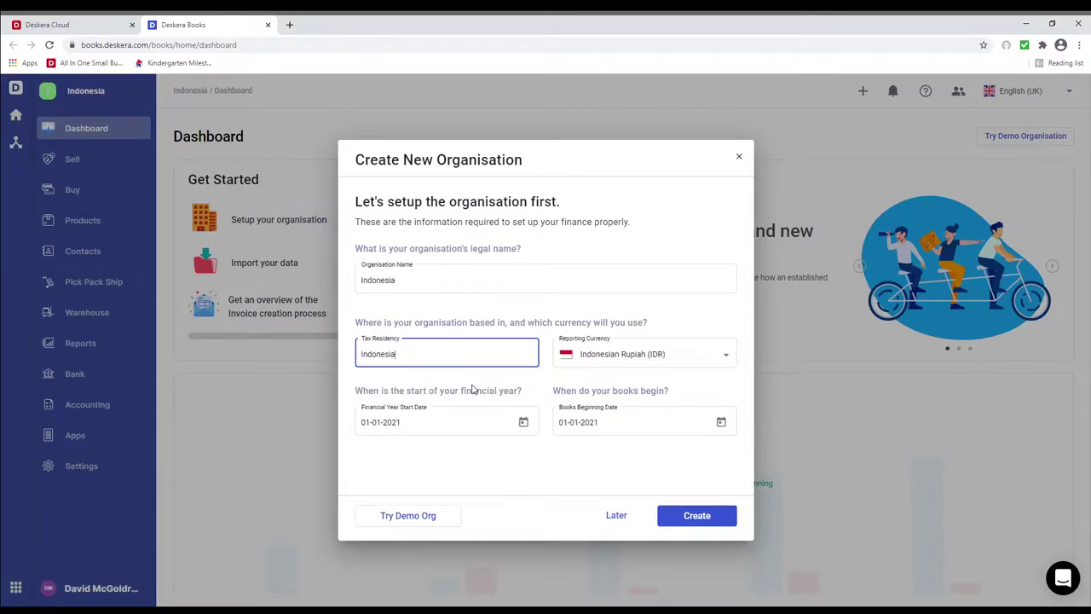
left_click(601, 356)
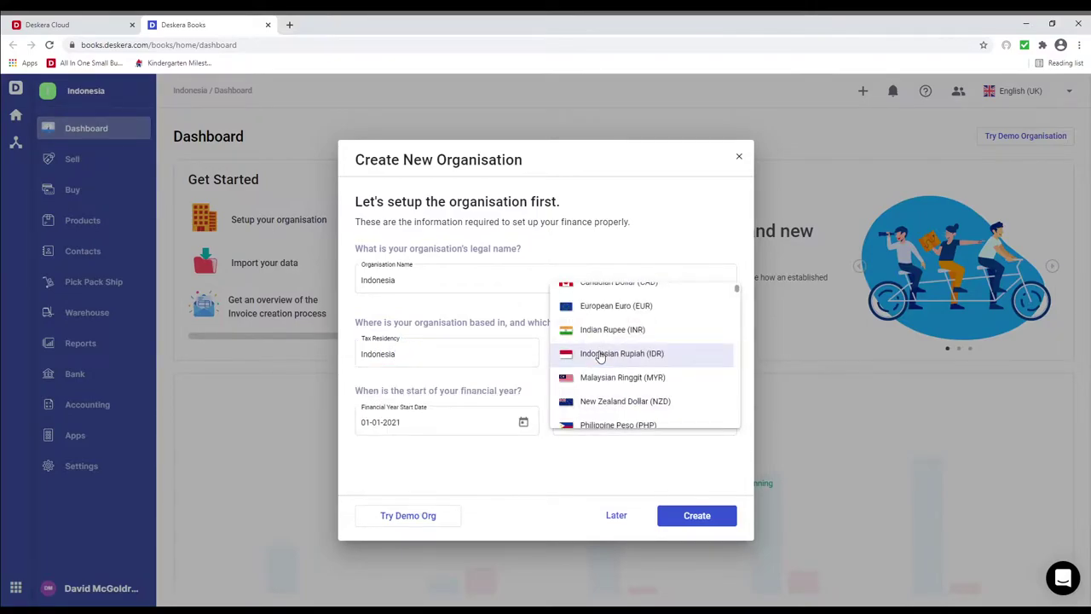
left_click(600, 356)
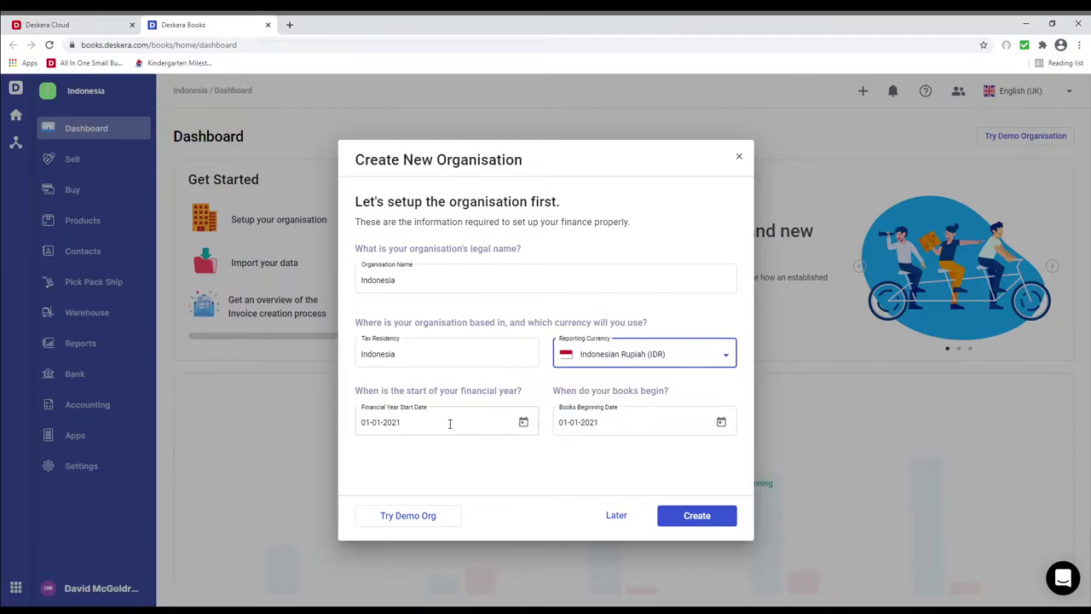
Set the books beginning date to 01-04-2021 and create the organisation.
left_click(719, 426)
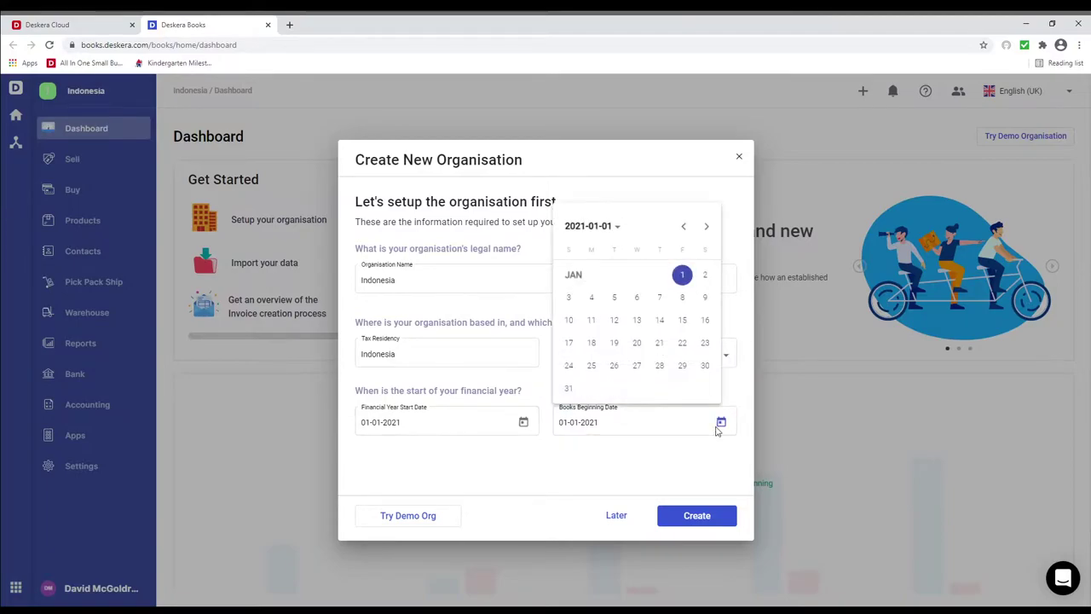
left_click(707, 227)
left_click(707, 227)
left_click(706, 227)
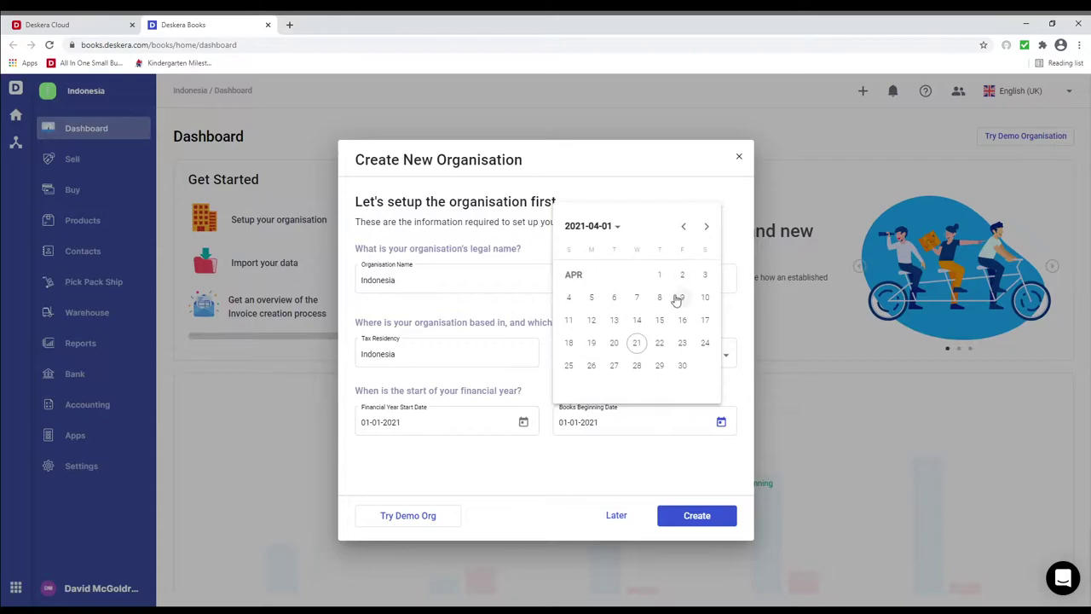
left_click(662, 278)
left_click(696, 515)
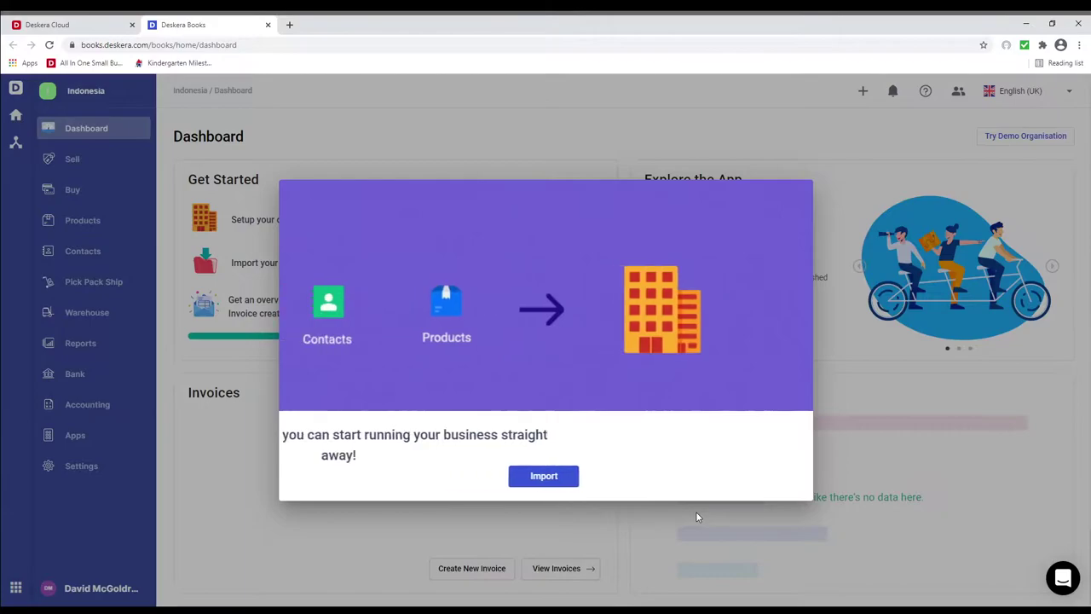
Edit the organisation profile settings, keeping DD-MM-YYYY as the date format, and view its finance settings.
left_click(324, 483)
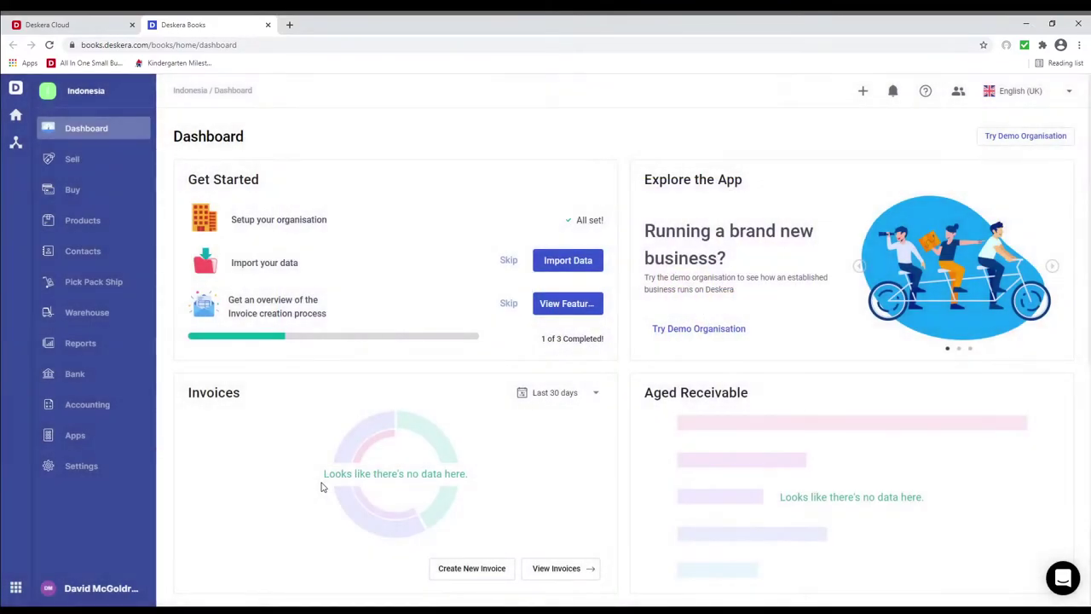
left_click(100, 473)
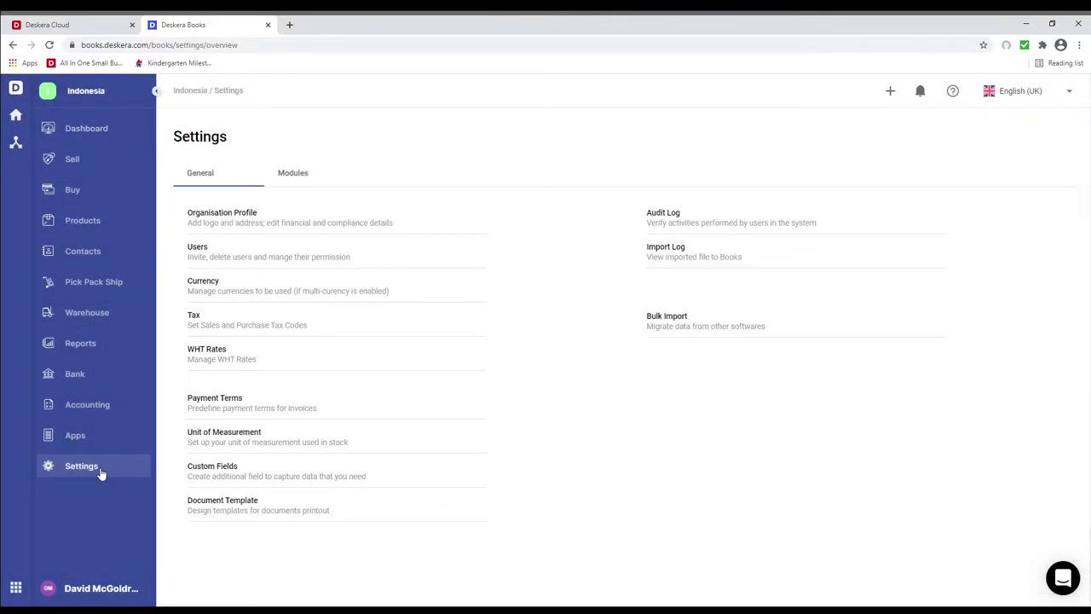
left_click(228, 213)
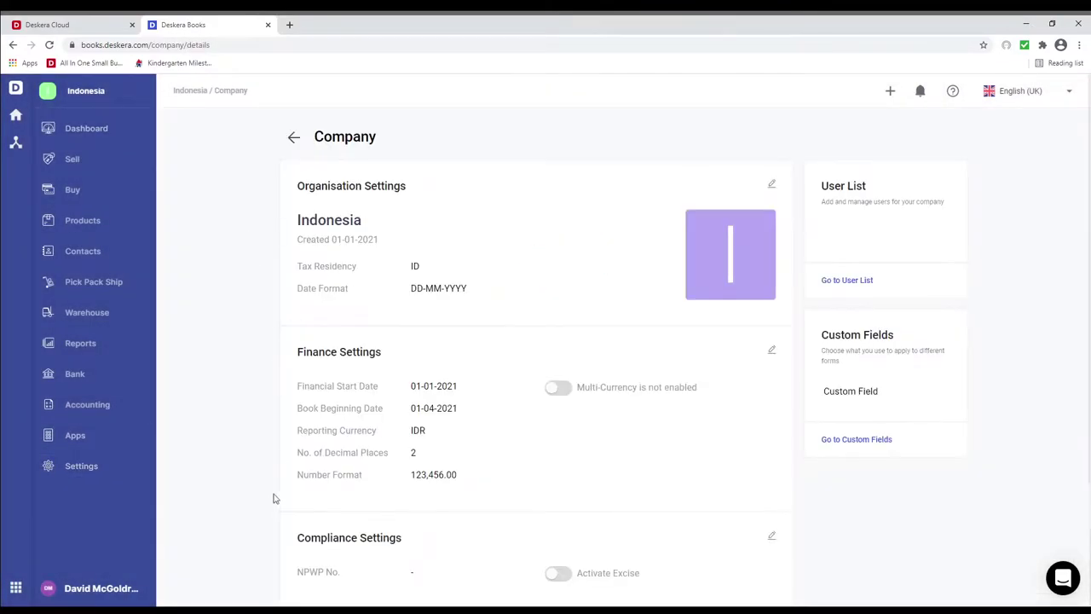
left_click(772, 186)
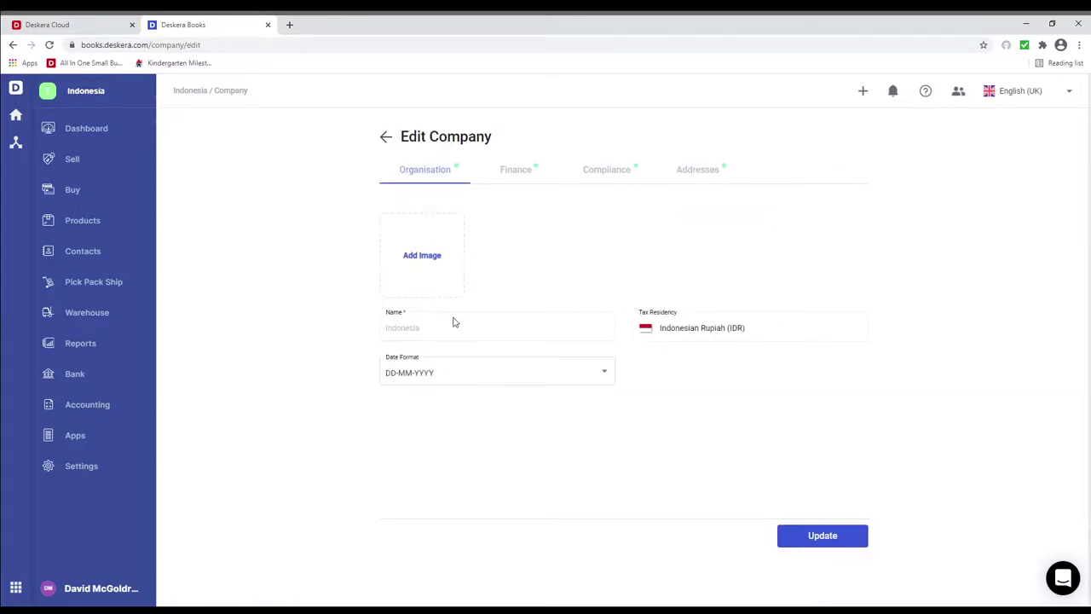
left_click(606, 372)
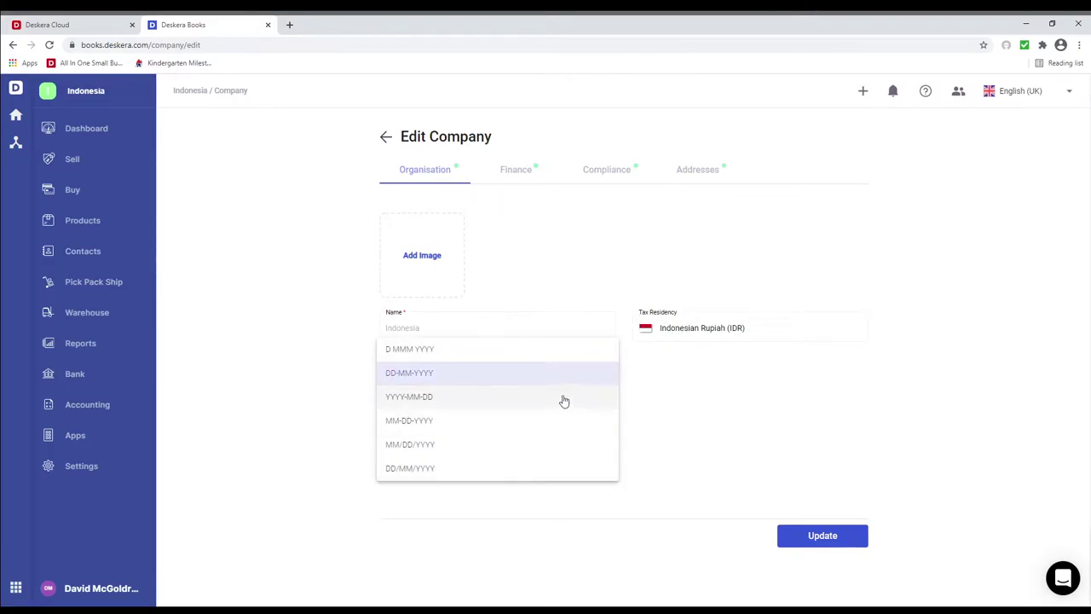
left_click(564, 374)
left_click(521, 170)
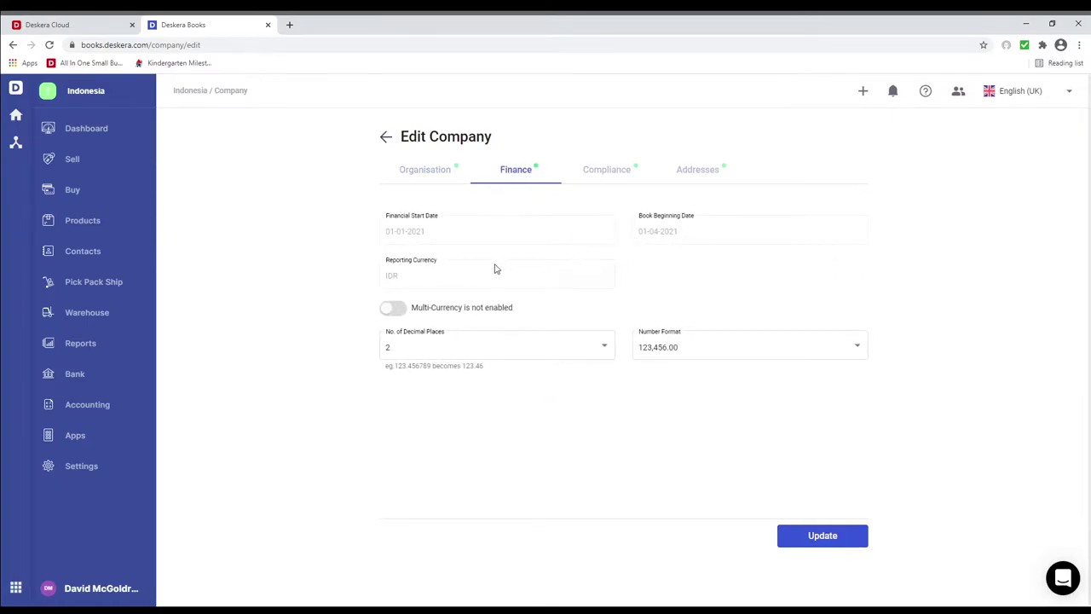
Keep 2 decimal places and the 123,456.00 number format.
left_click(489, 346)
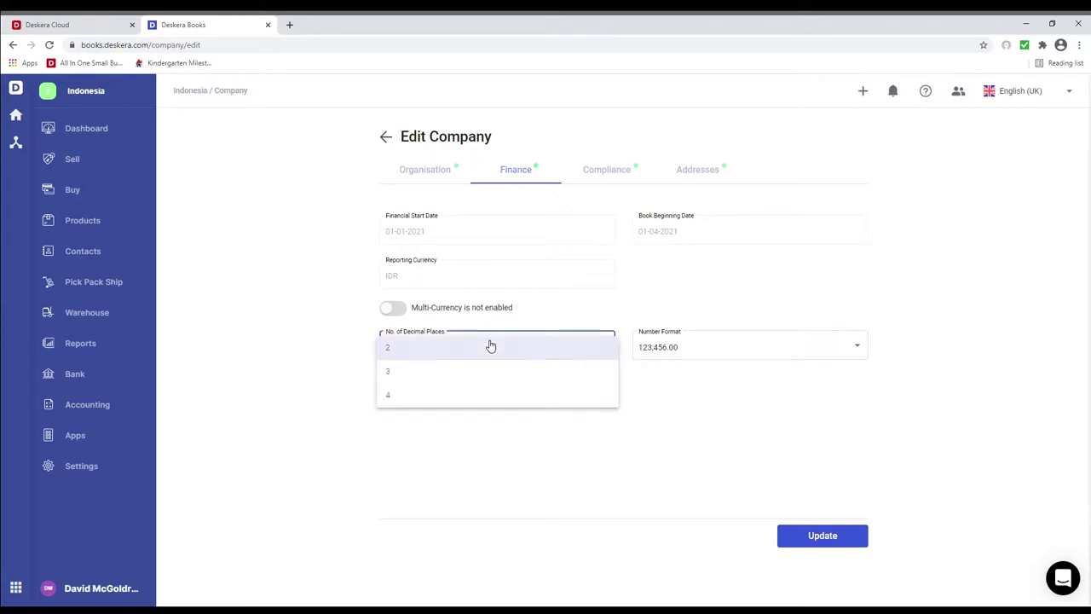
left_click(490, 347)
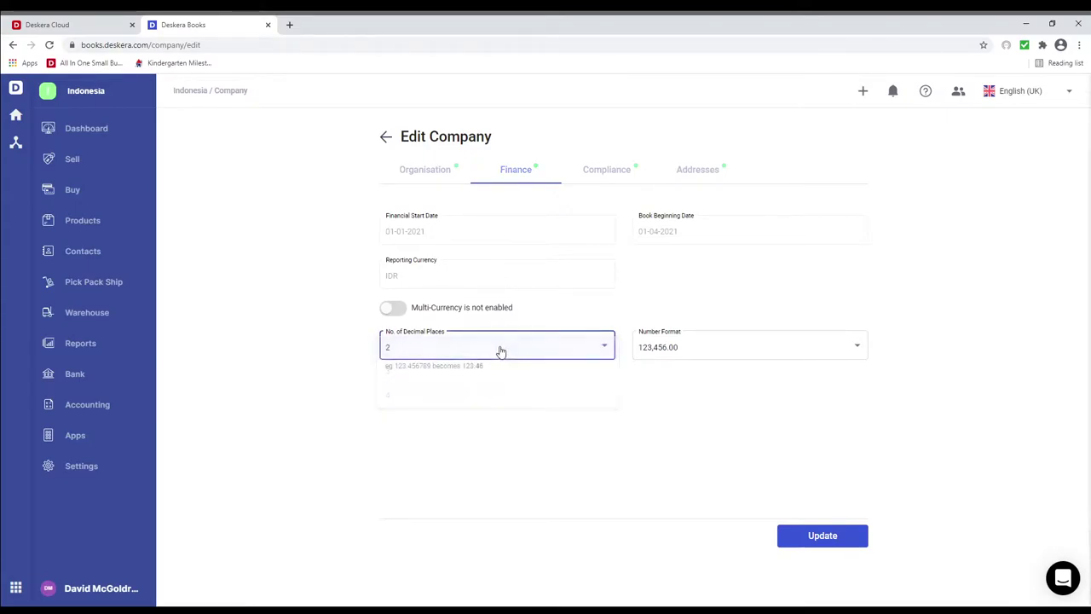
left_click(722, 351)
left_click(724, 348)
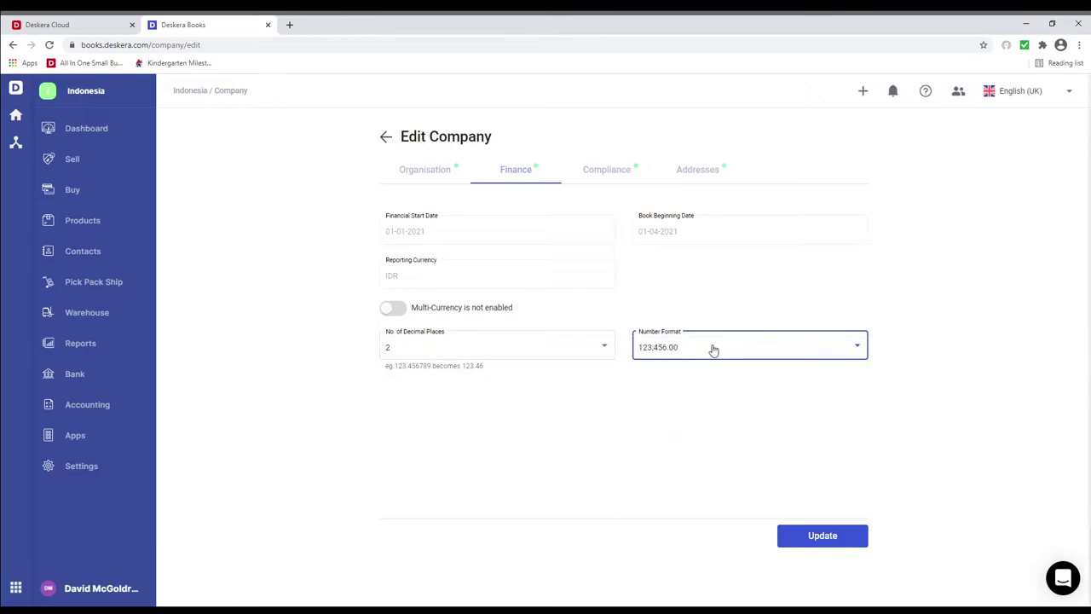
Enable multi-currency with Singapore Dollar and Australian Dollar added, and save.
left_click(399, 312)
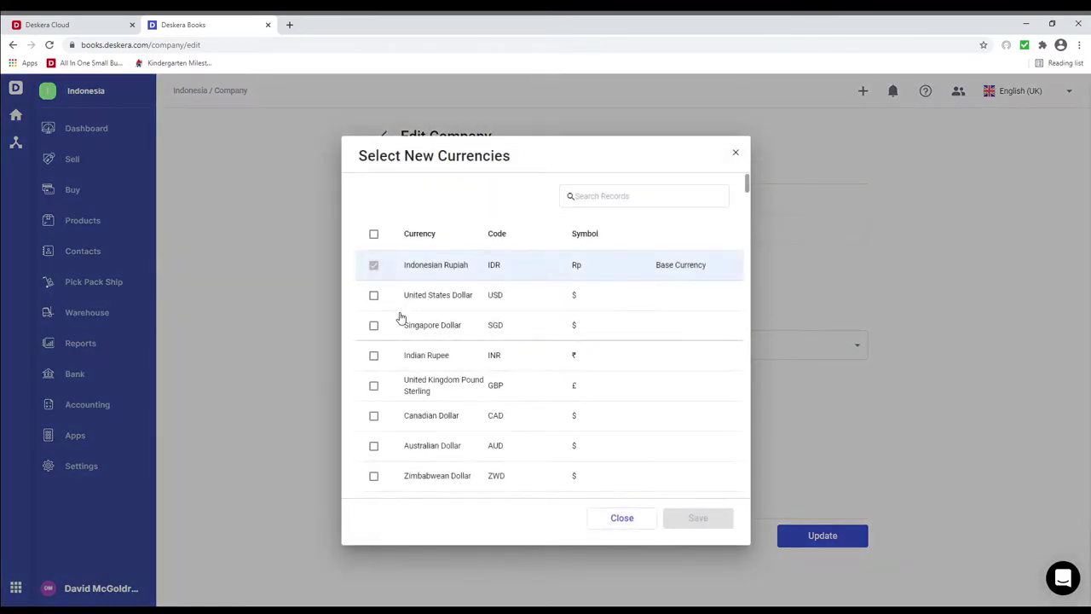
left_click(374, 326)
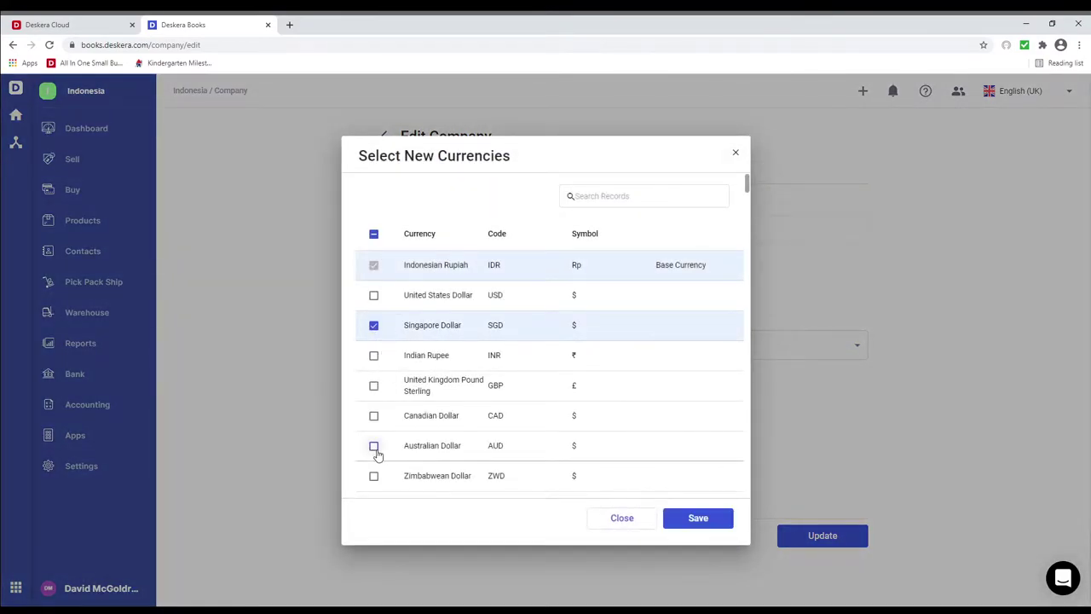
left_click(374, 446)
left_click(699, 519)
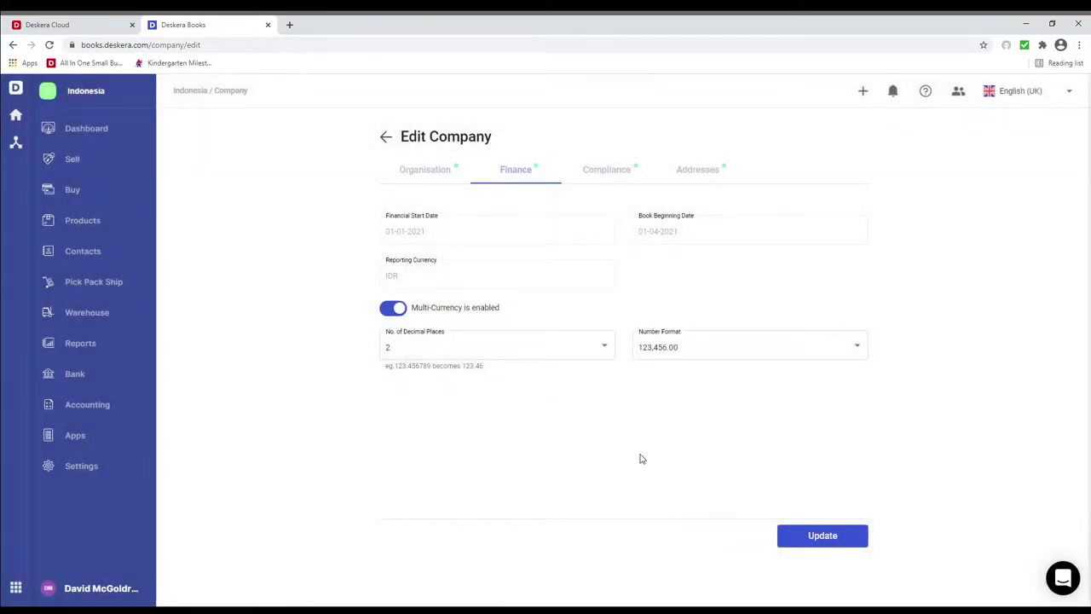
left_click(613, 177)
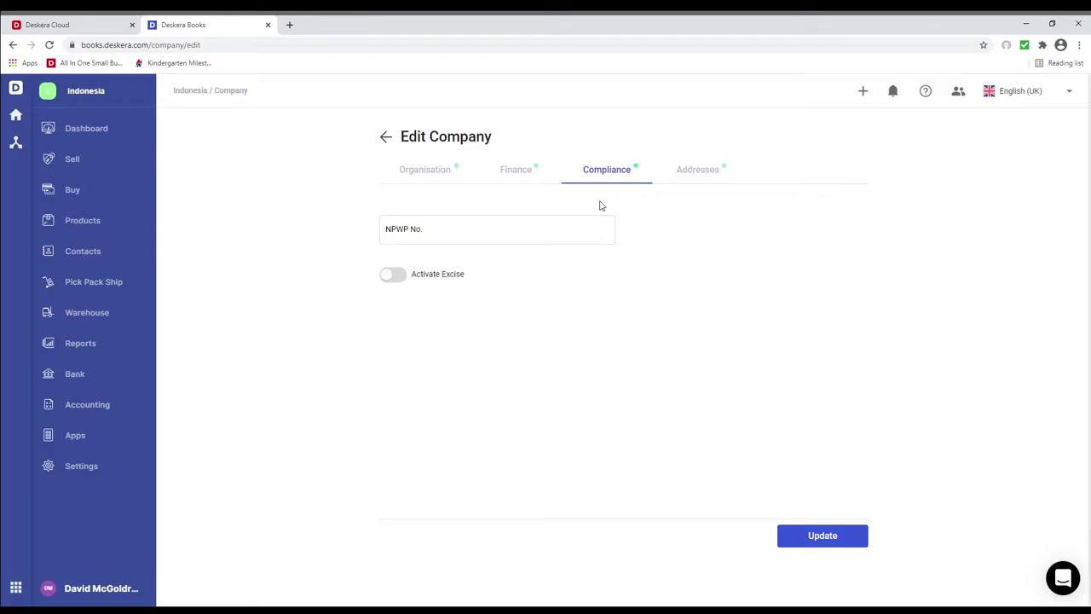
Enter the company's NPWP number and activate excise using the Excise Tax Payable account.
left_click(576, 230)
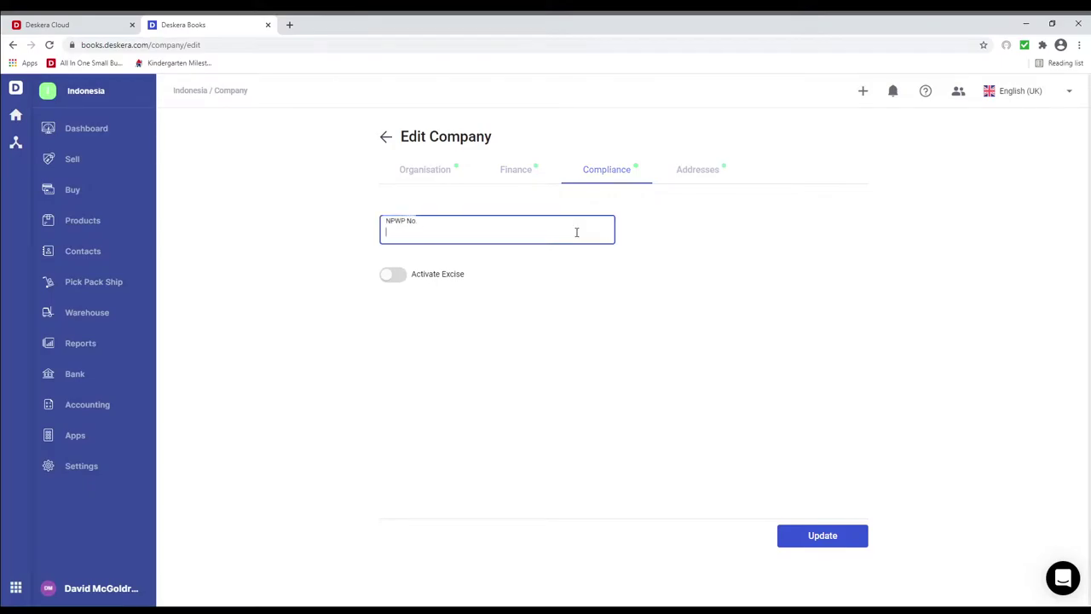
type("123232223222232")
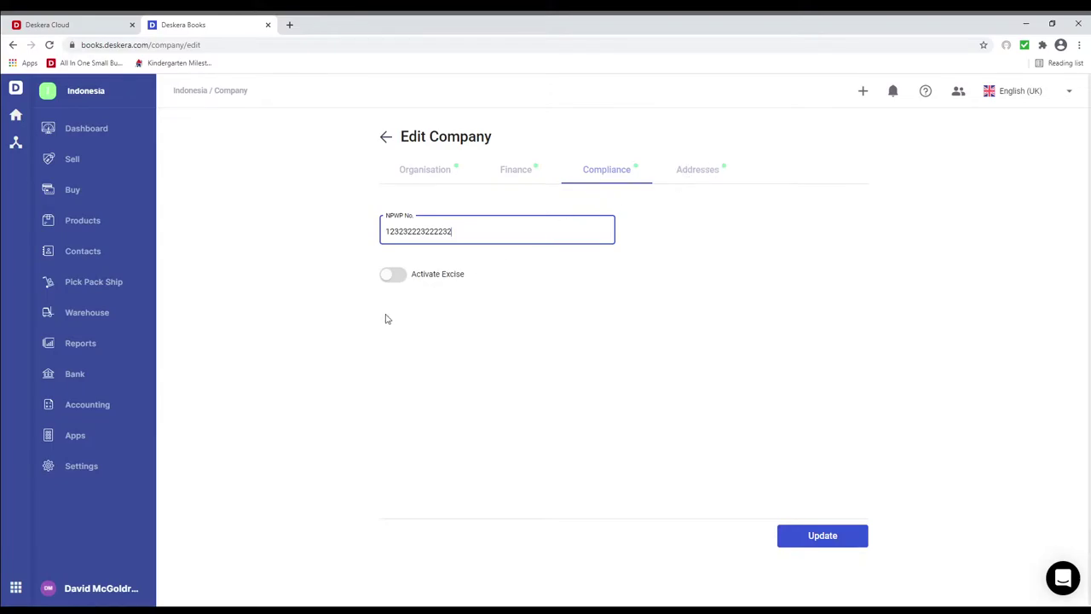
left_click(399, 285)
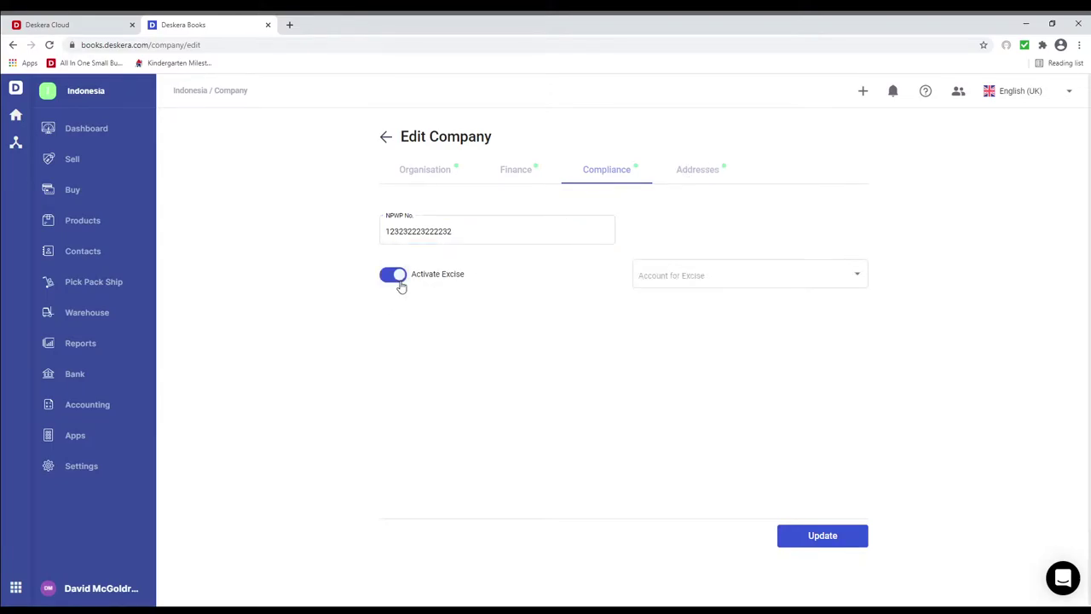
left_click(772, 291)
scroll(772, 290, "down", 5)
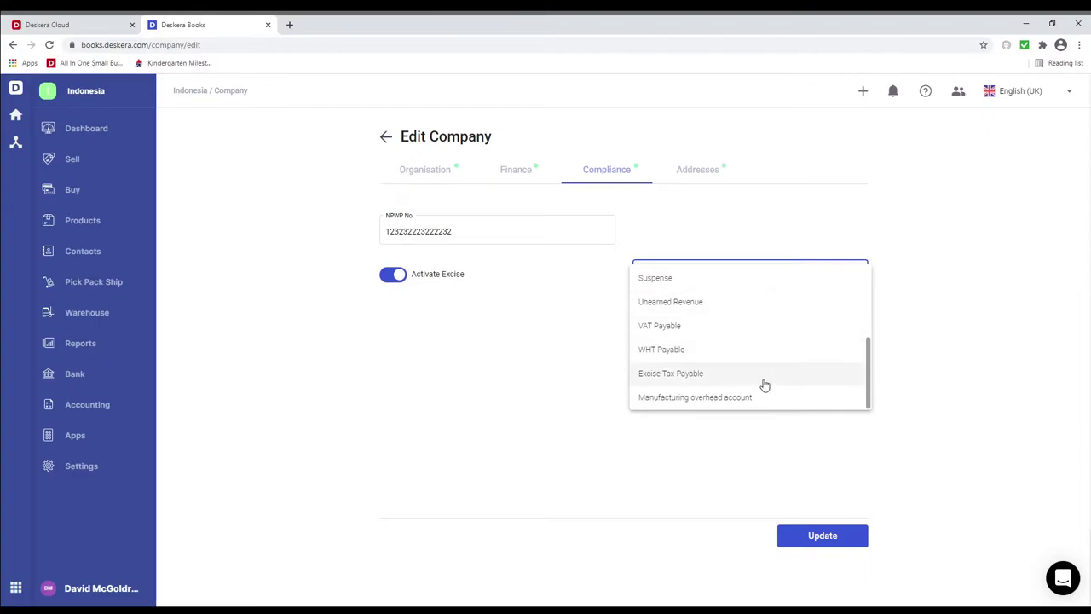
left_click(765, 379)
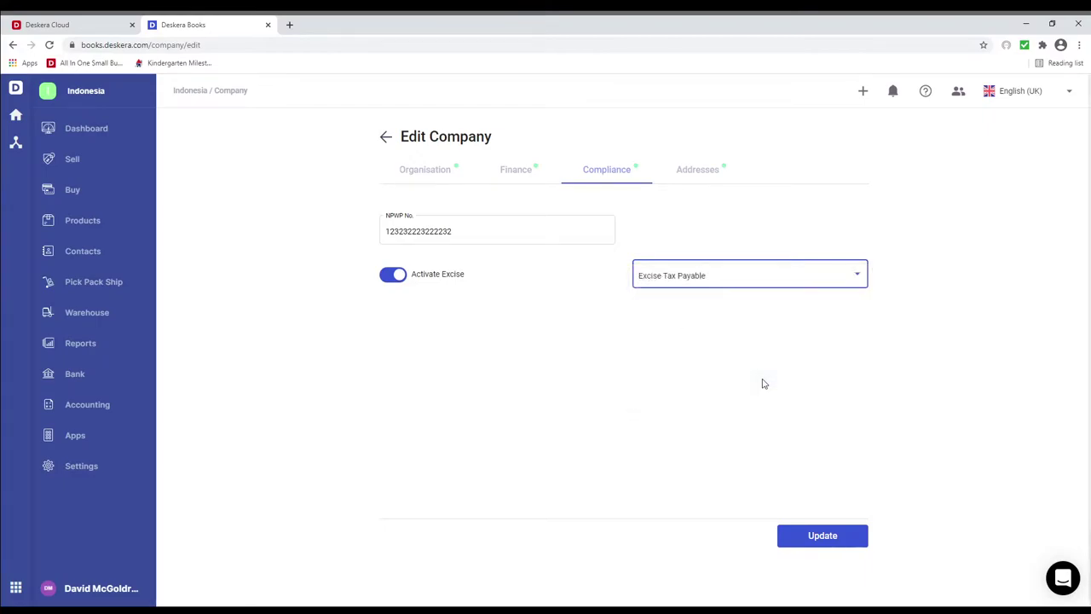
left_click(690, 169)
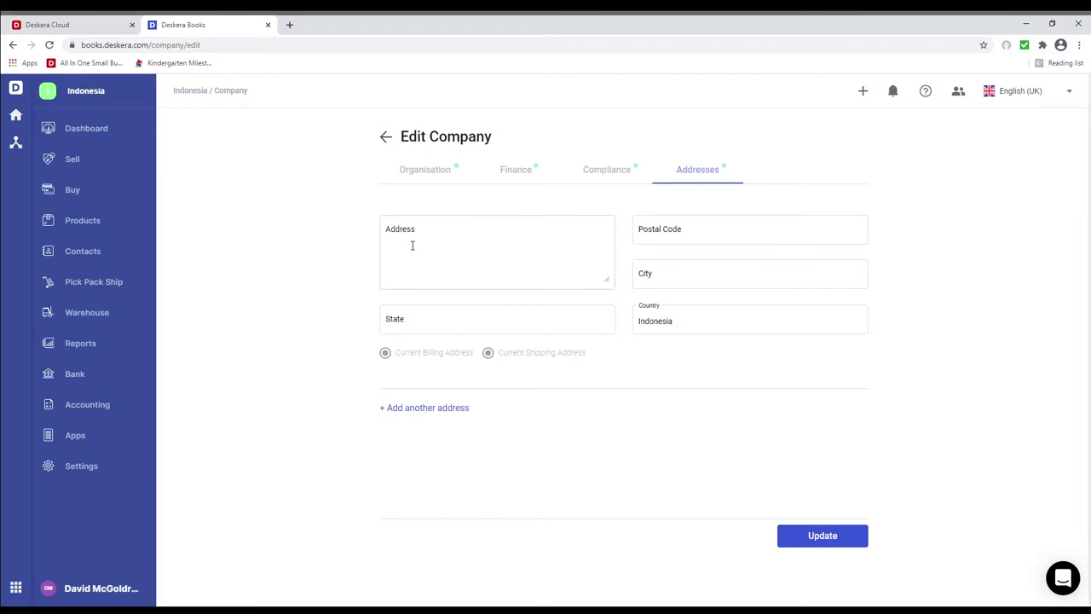
Paste the company's street address and fill postal code and state from the suggestion.
left_click(411, 245)
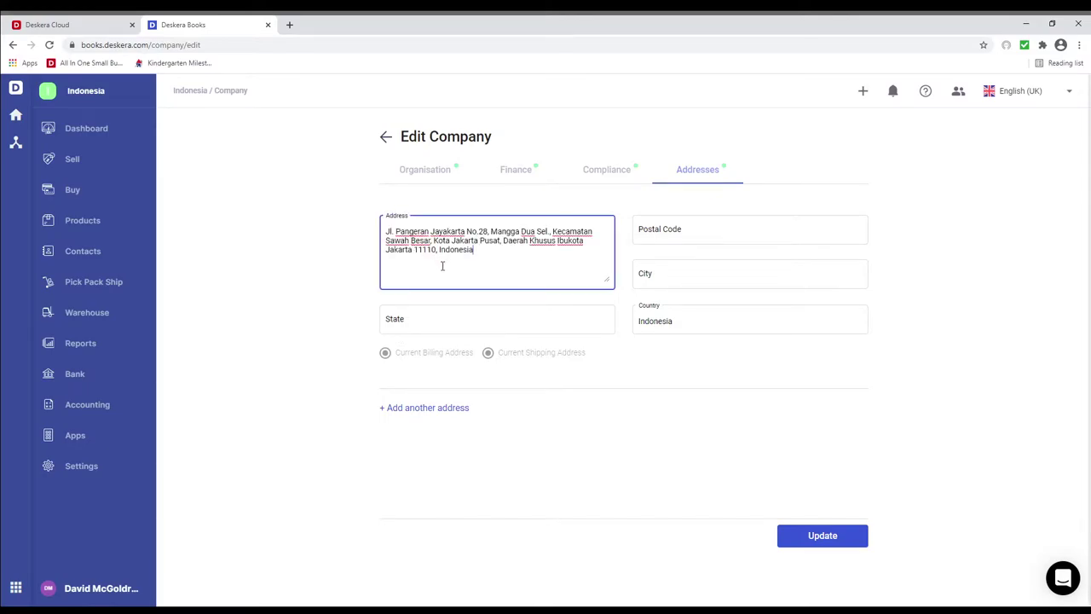
left_click(467, 286)
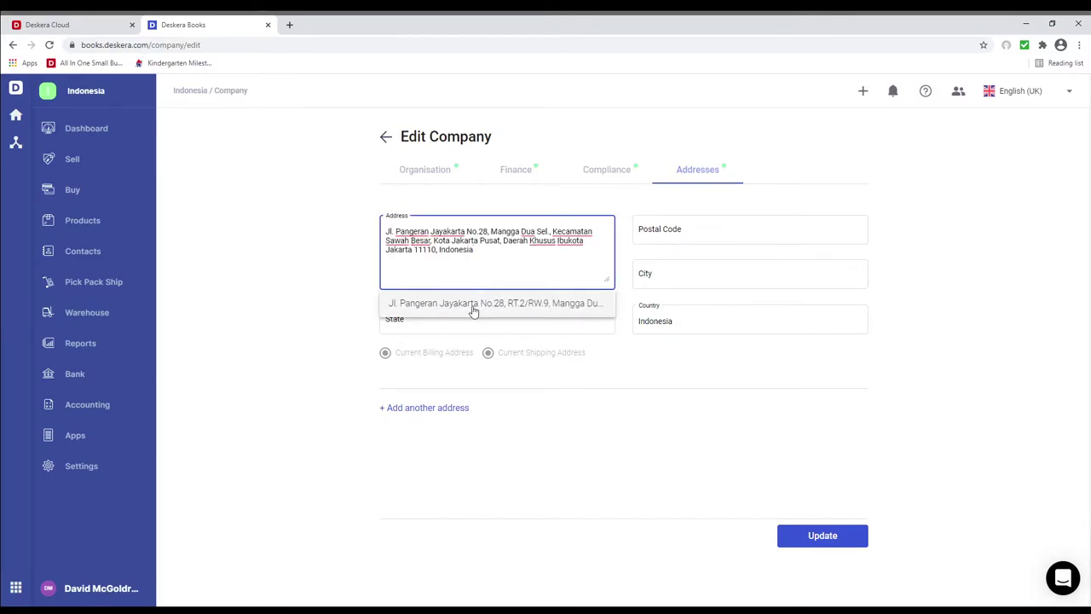
left_click(473, 306)
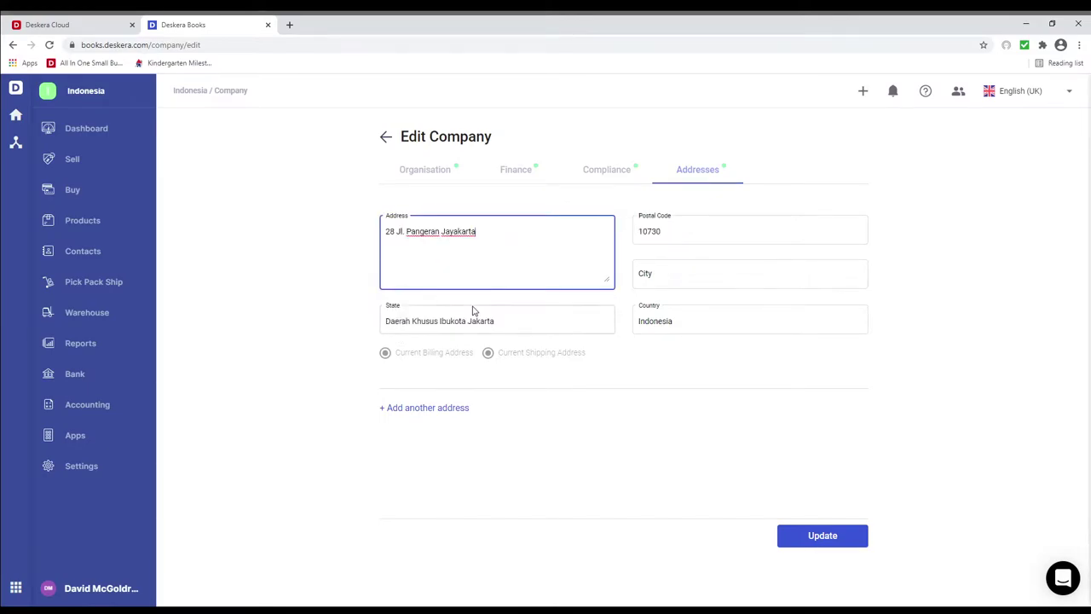
Set the city to Jakarta and update the company address settings.
left_click(682, 277)
type("Ja")
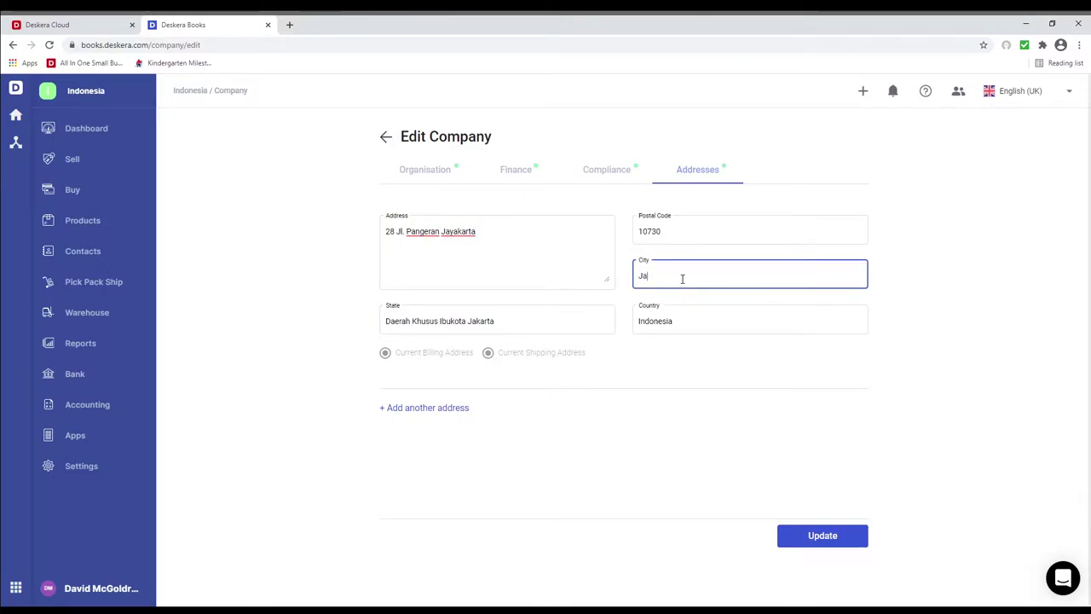
type("karta")
left_click(838, 536)
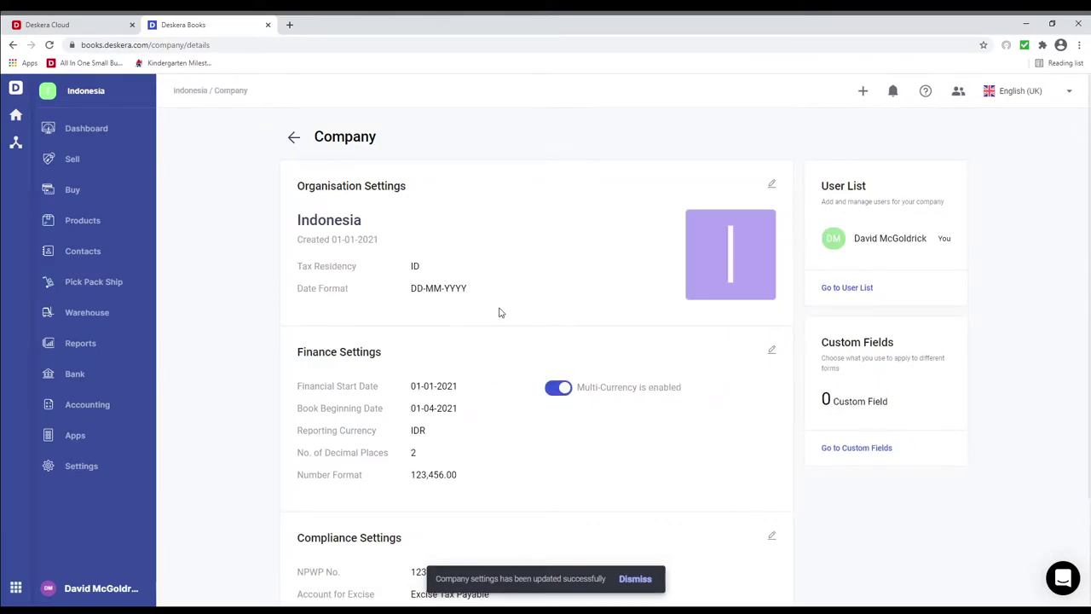
scroll(500, 312, "down", 3)
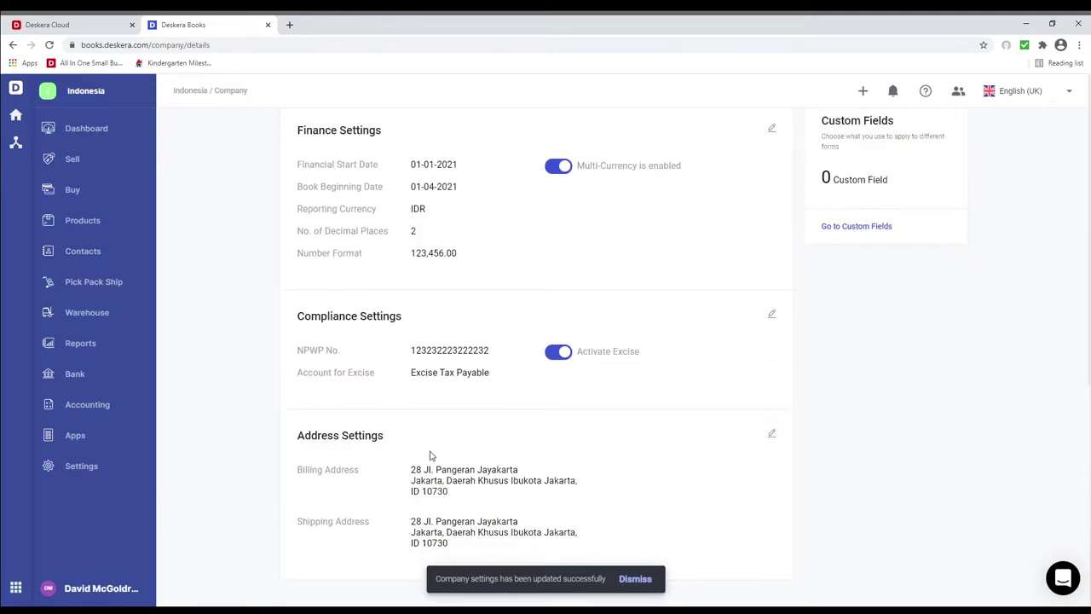
scroll(430, 456, "up", 1)
In the Tax settings, hide the Zero Rated tax code and make it visible again.
left_click(80, 466)
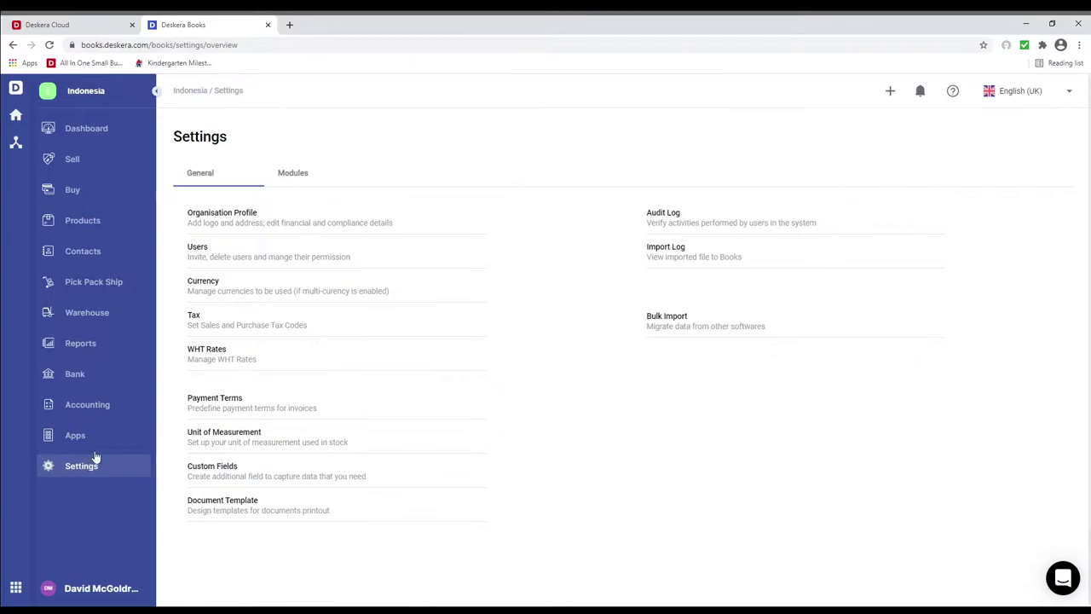
left_click(190, 314)
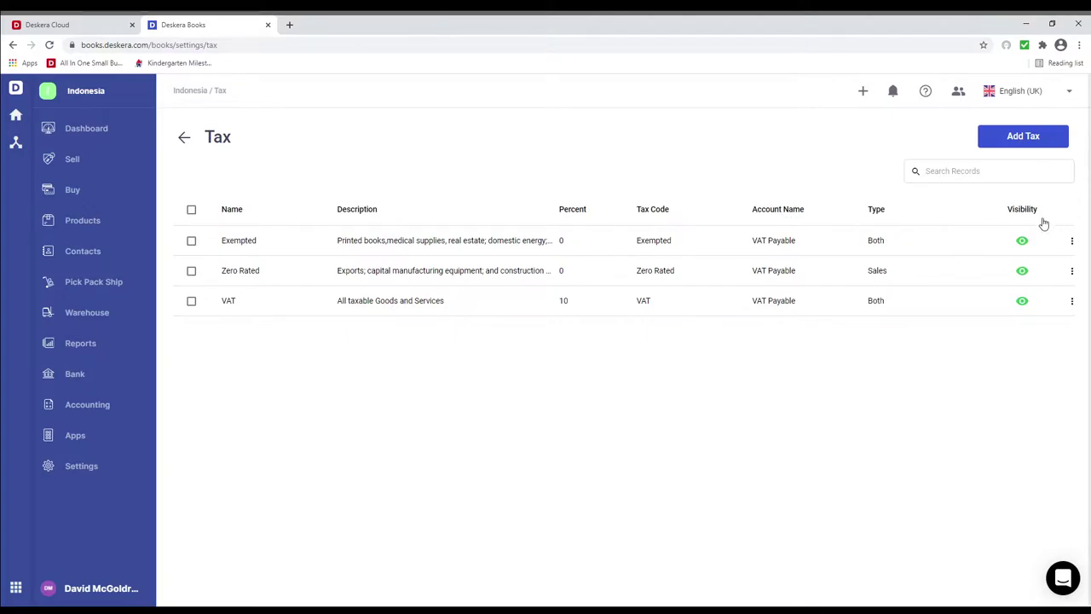
left_click(1021, 271)
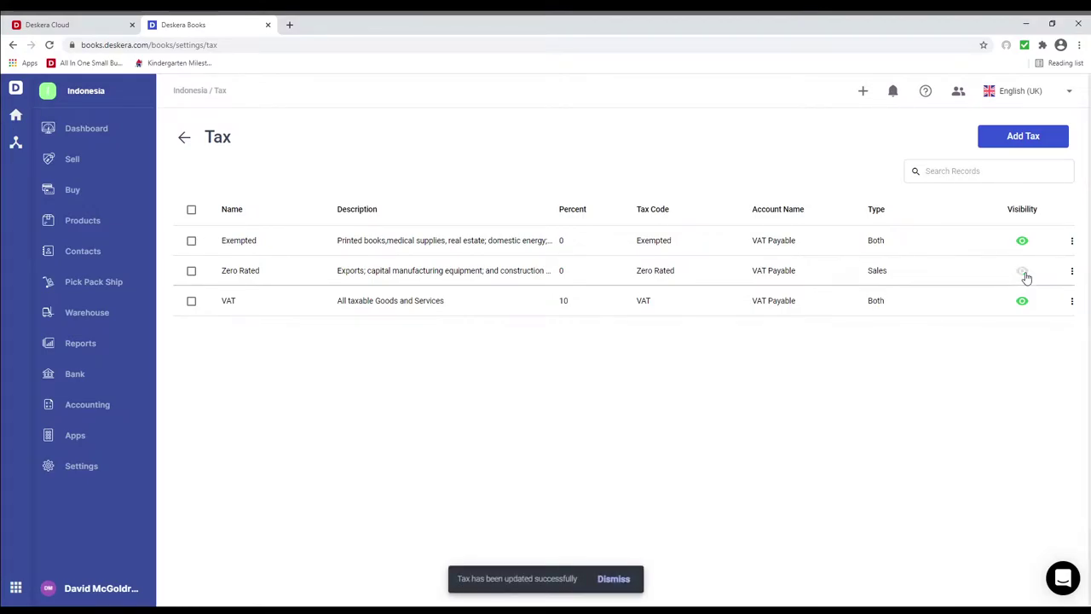
left_click(1023, 272)
Open and cancel the Add Tax form, then go to the WHT Rates list.
left_click(1009, 142)
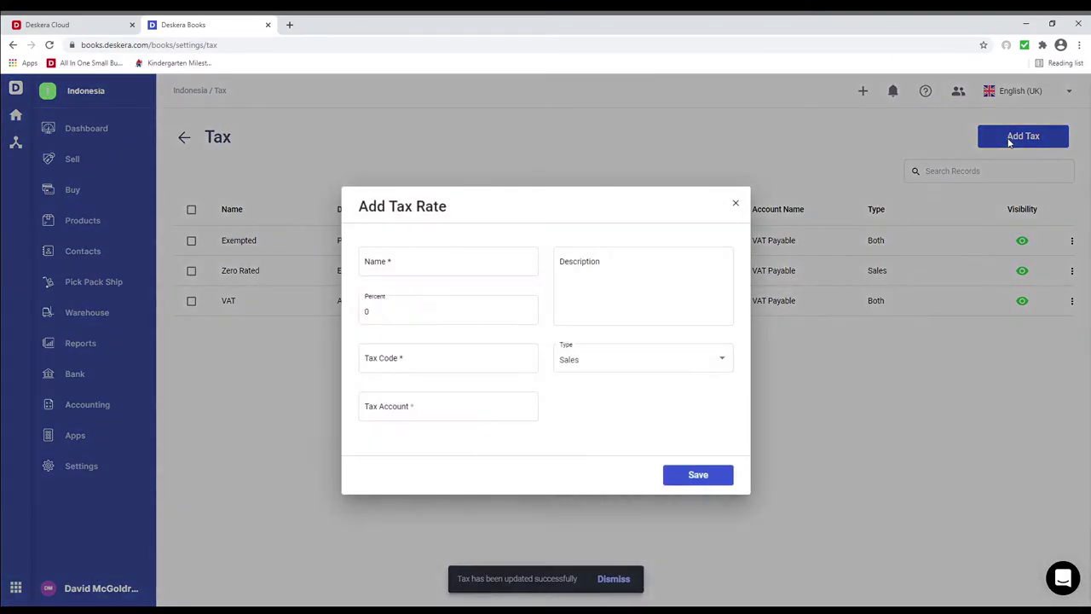
left_click(736, 204)
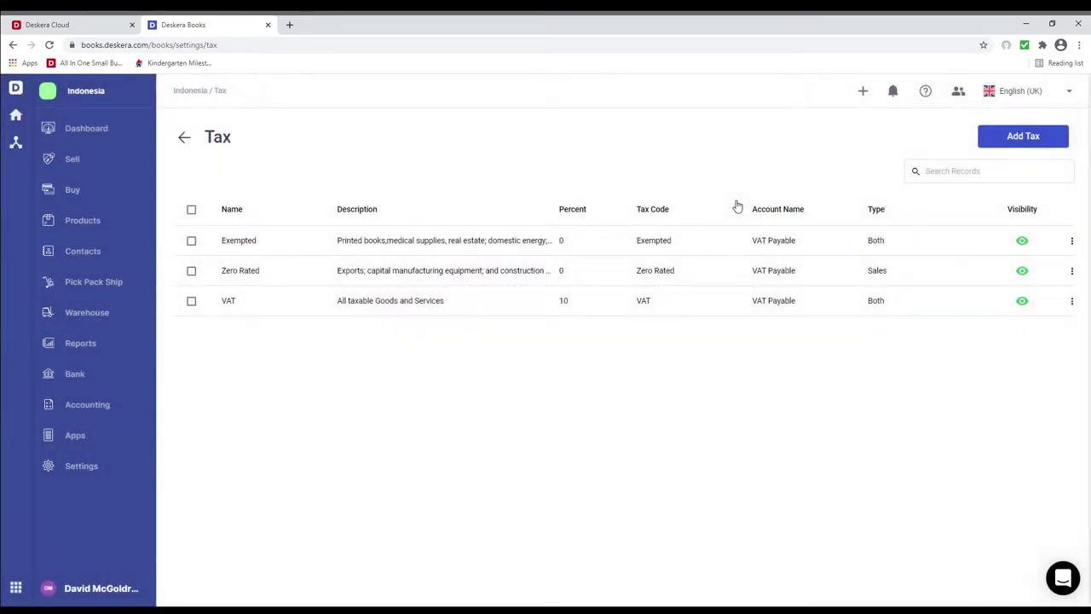
left_click(91, 466)
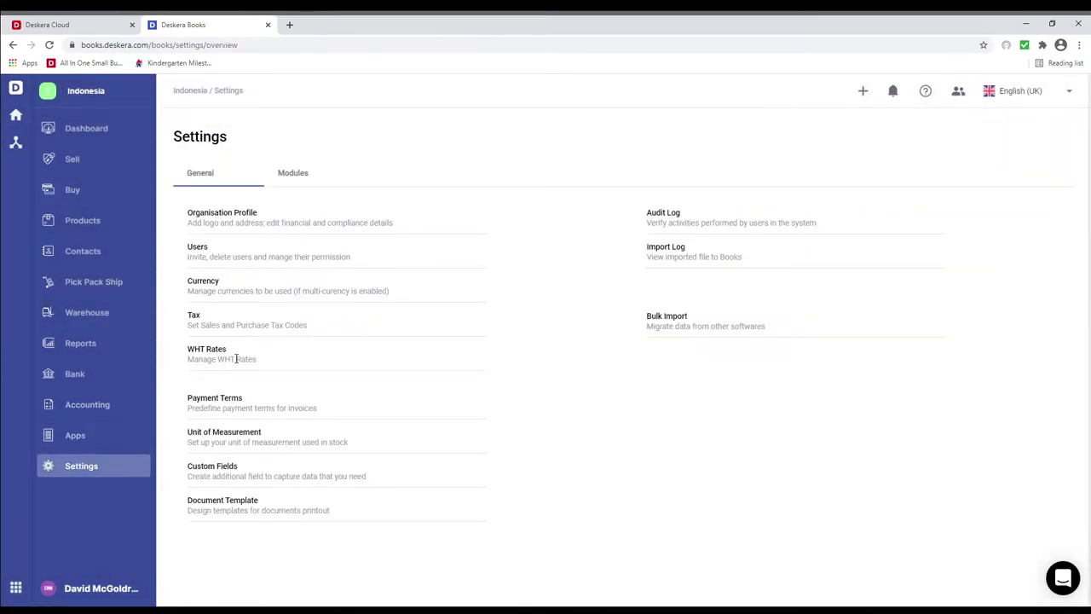
left_click(214, 349)
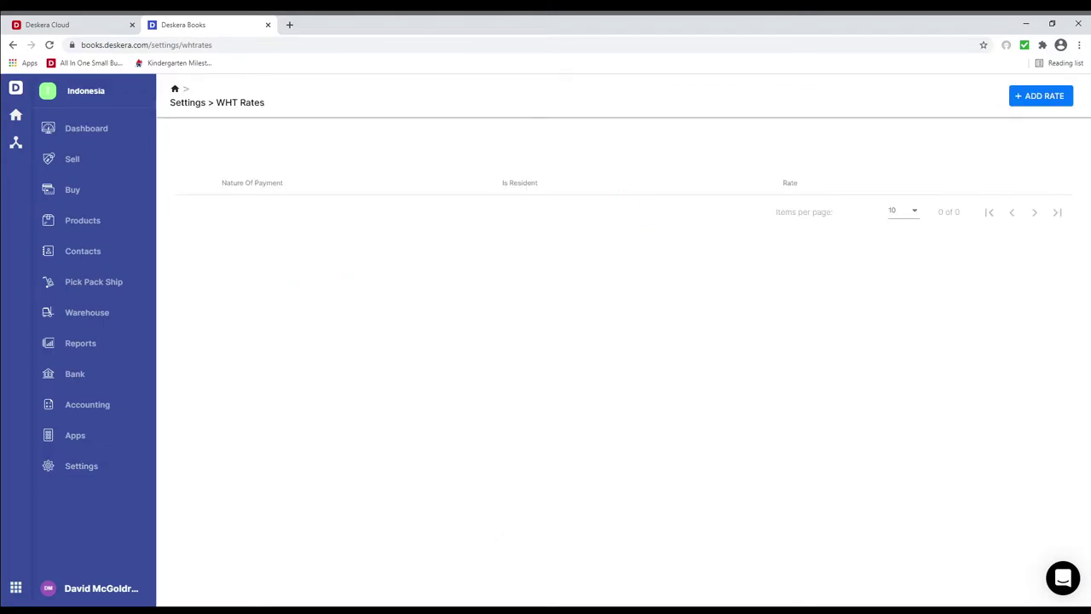
Add a resident WHT rate of 2.5 for Article 23 - Dividends and Interest.
left_click(1033, 96)
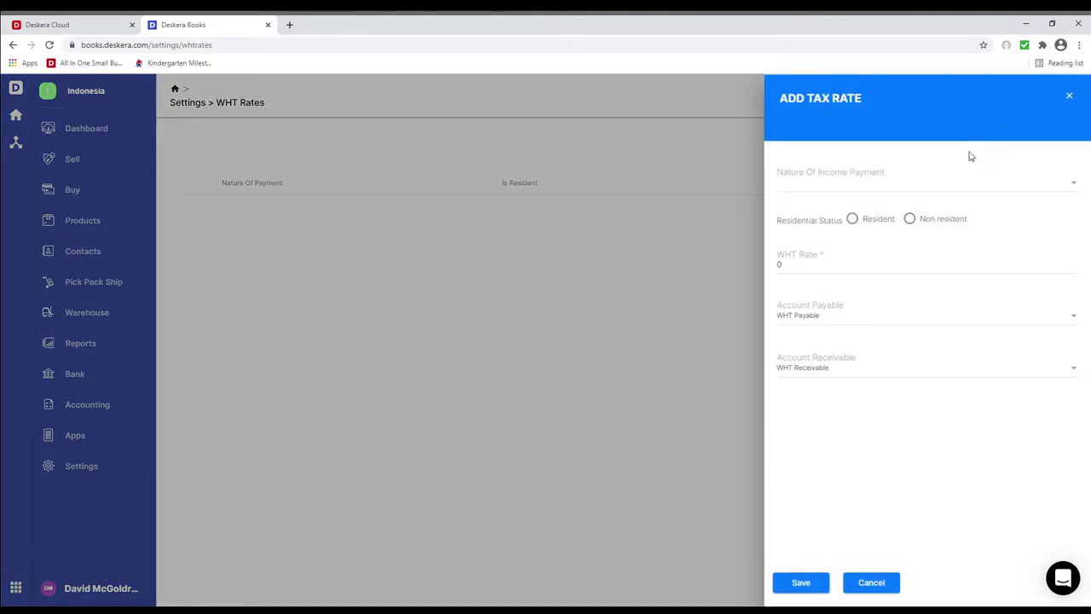
left_click(942, 180)
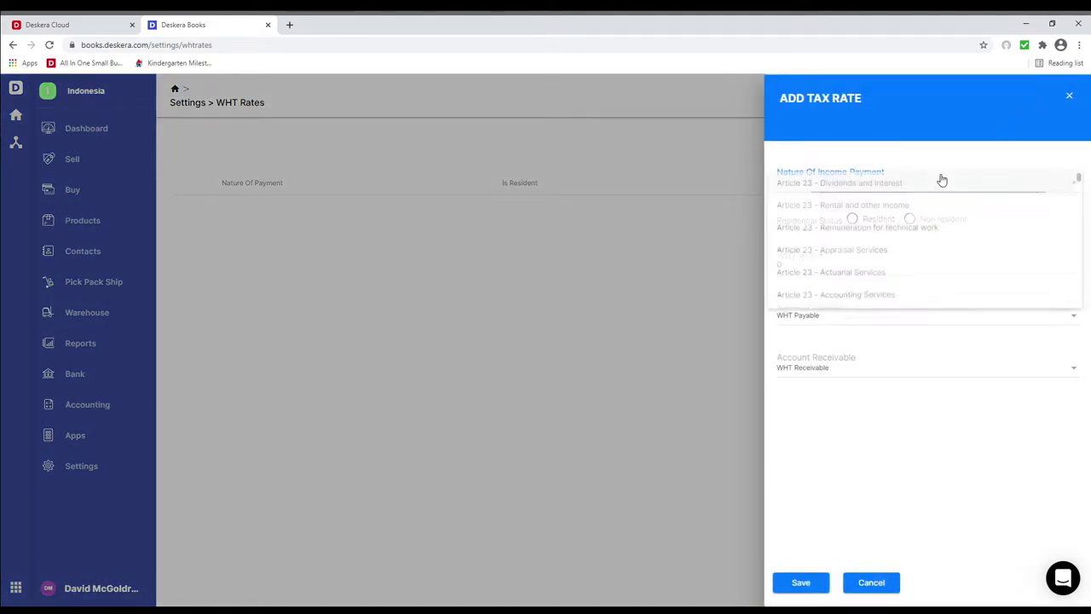
left_click(920, 187)
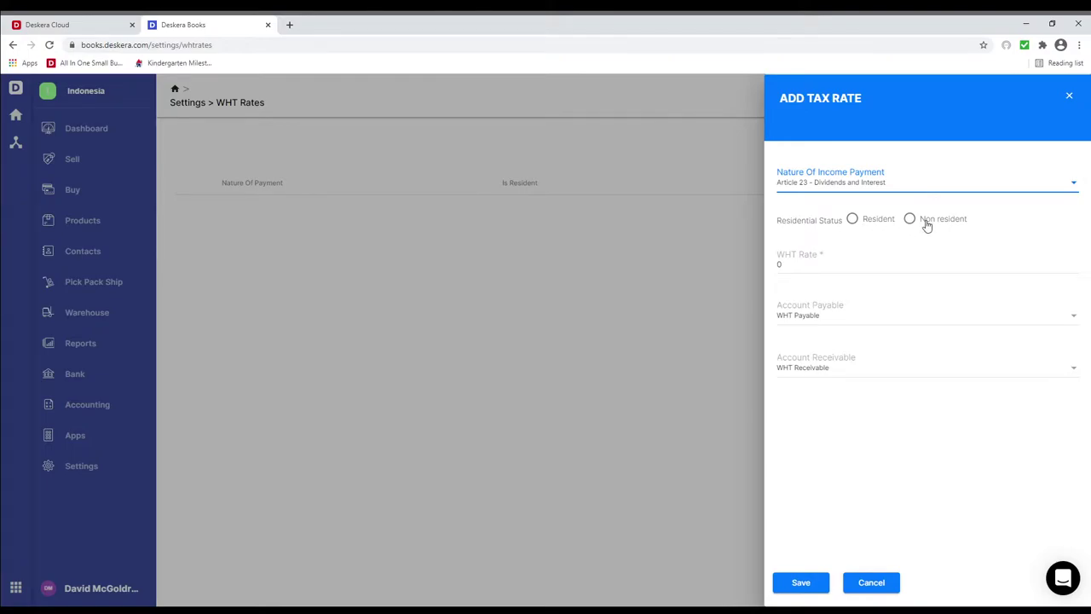
left_click(862, 222)
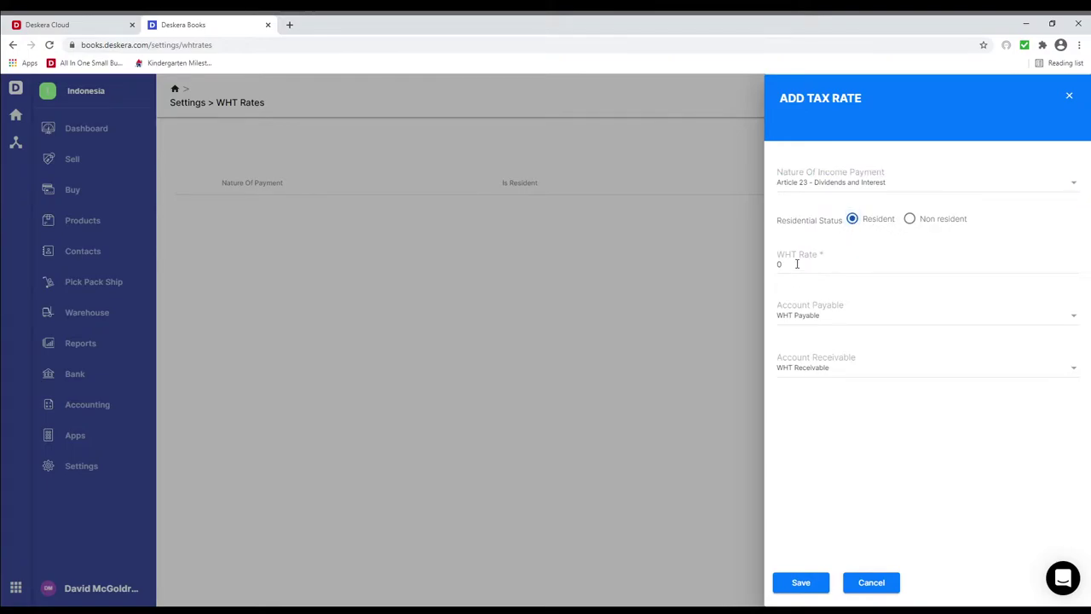
left_click(796, 264)
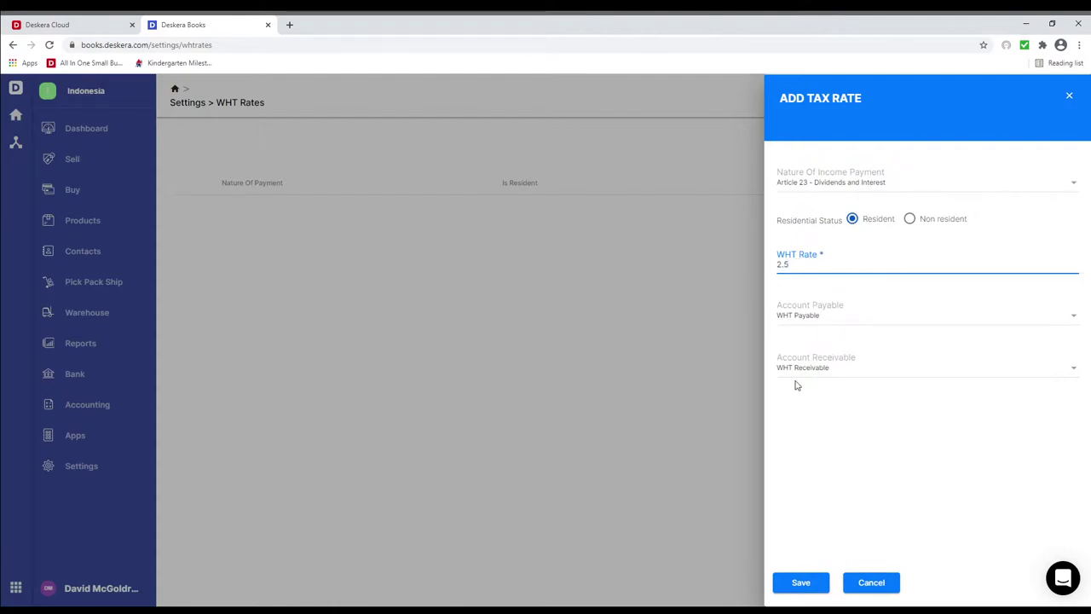
left_click(797, 585)
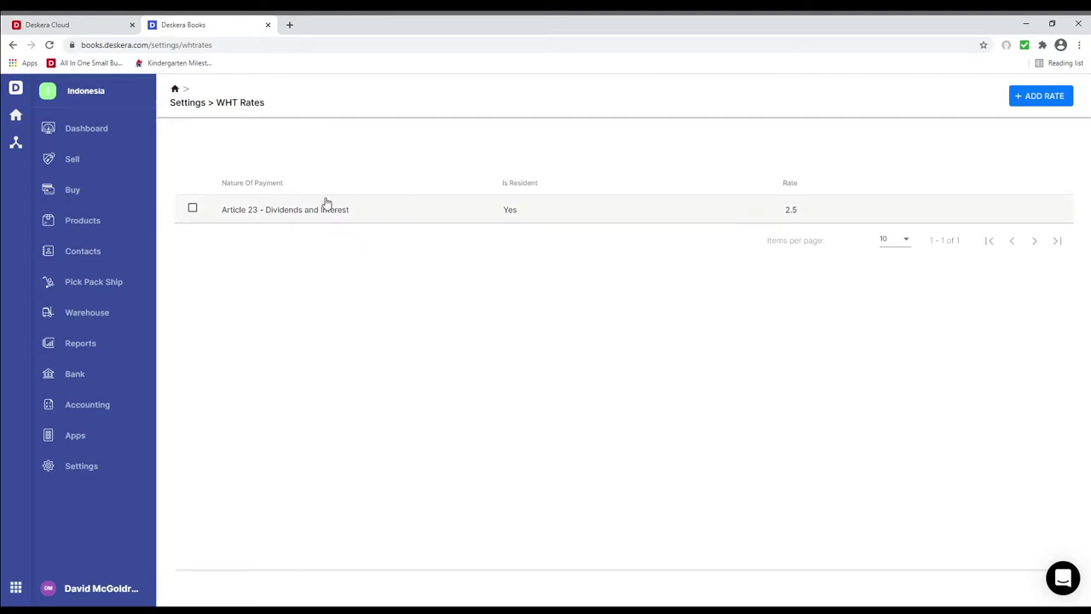
In Currency settings, show CFP Franc and activate Argentine Peso and Bhutanese Ngultrum.
left_click(92, 465)
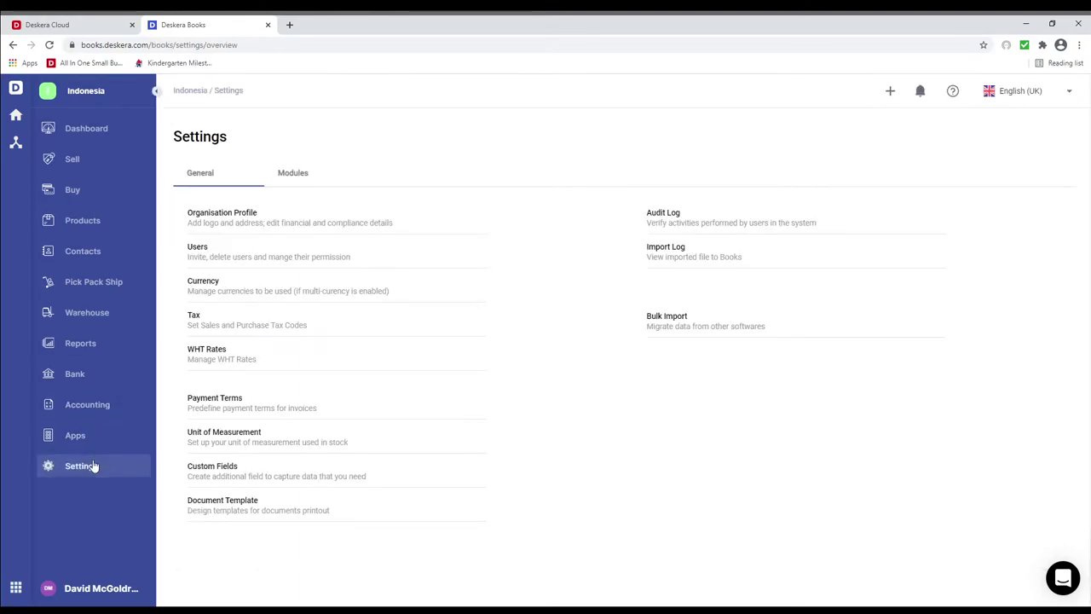
left_click(195, 287)
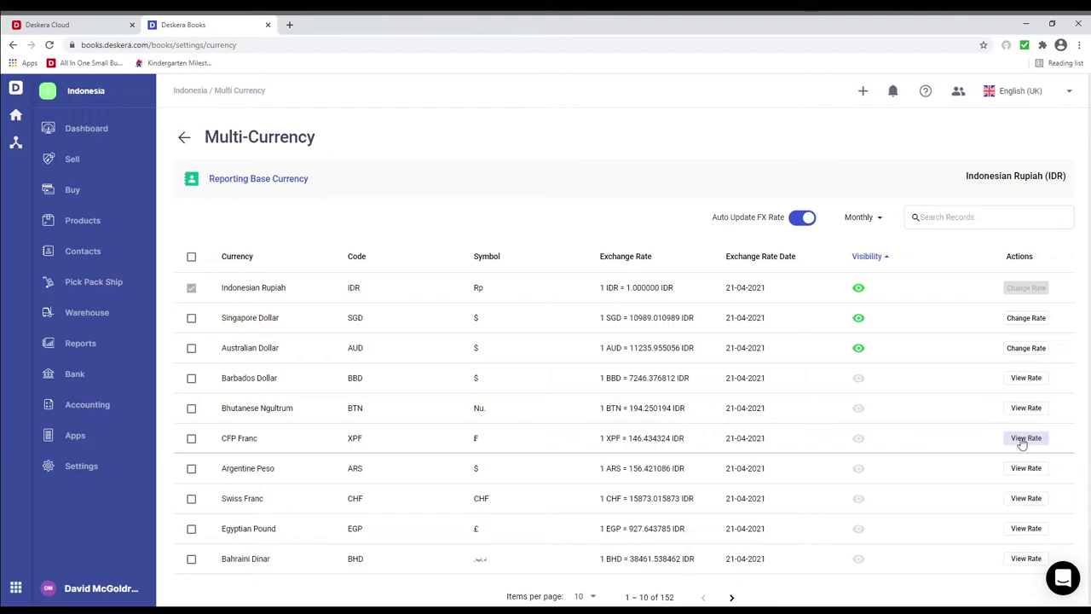
left_click(859, 440)
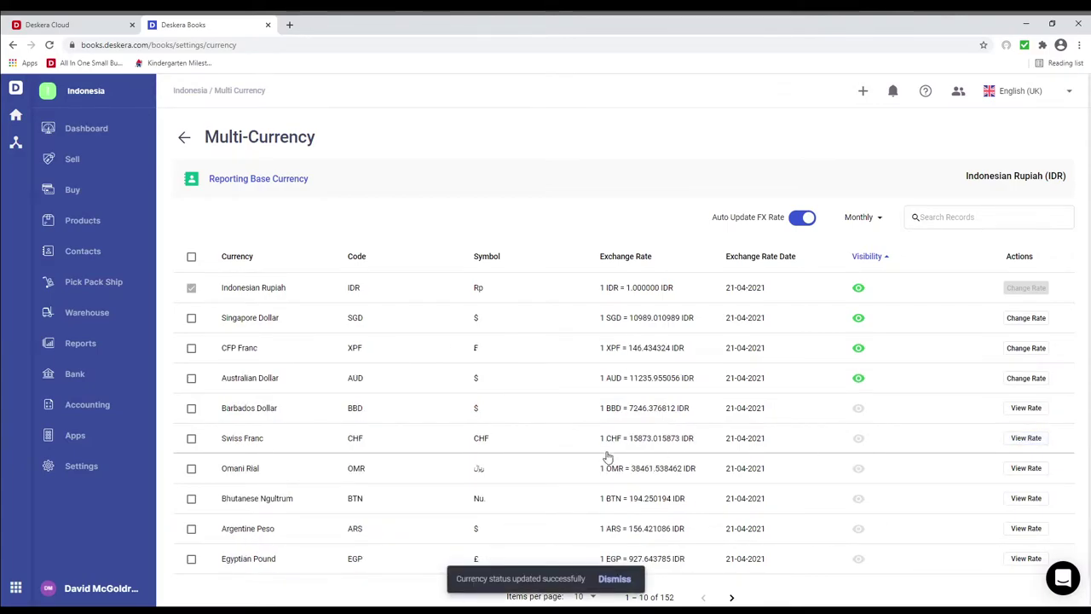
left_click(192, 528)
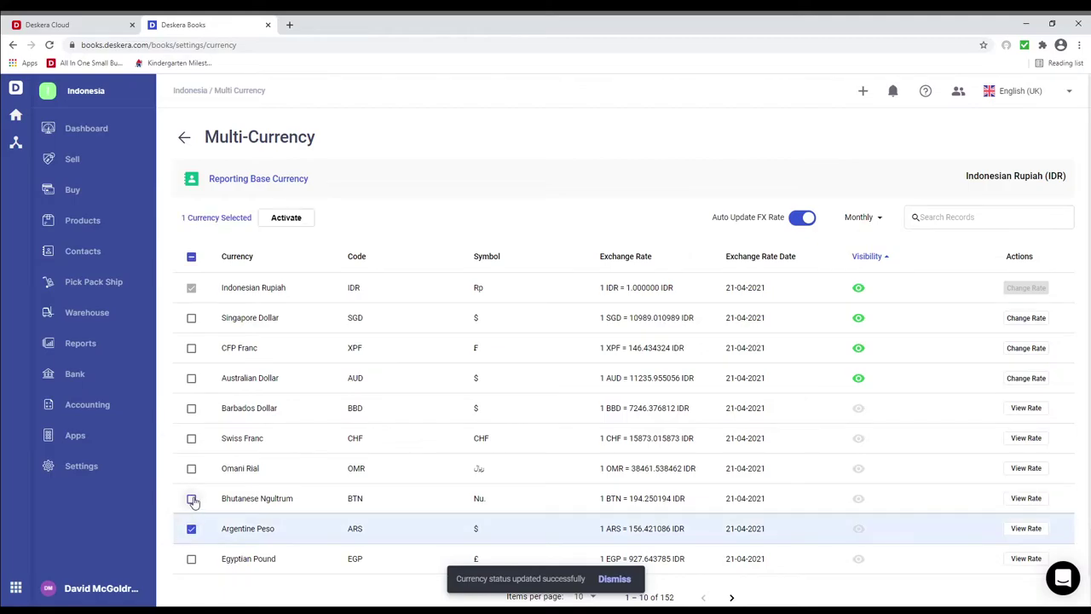
left_click(190, 497)
left_click(289, 218)
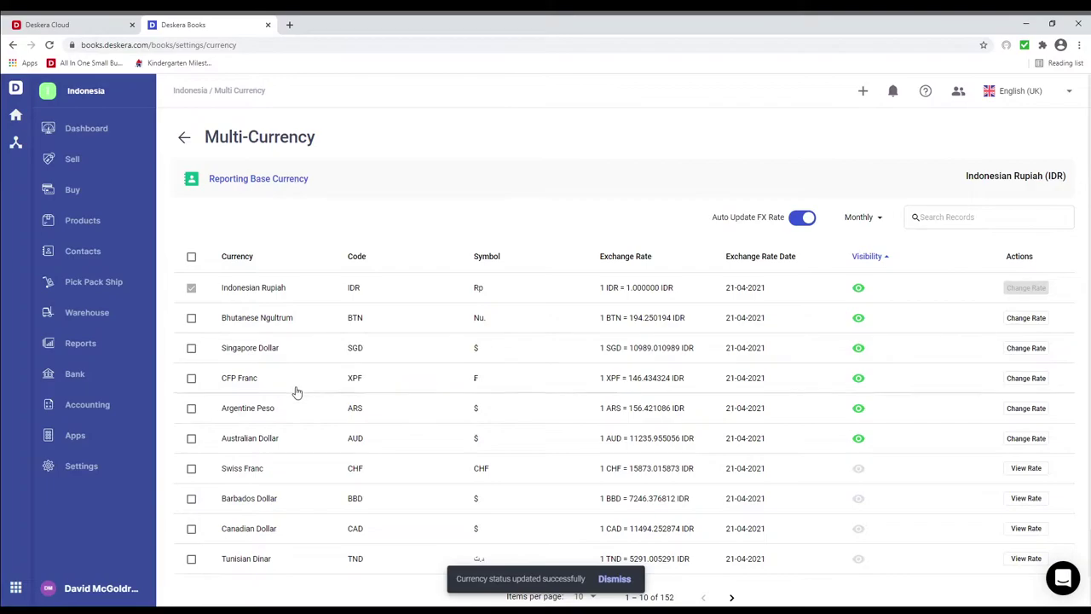
Hide CFP Franc again and deactivate Argentine Peso and Bhutanese Ngultrum.
left_click(858, 381)
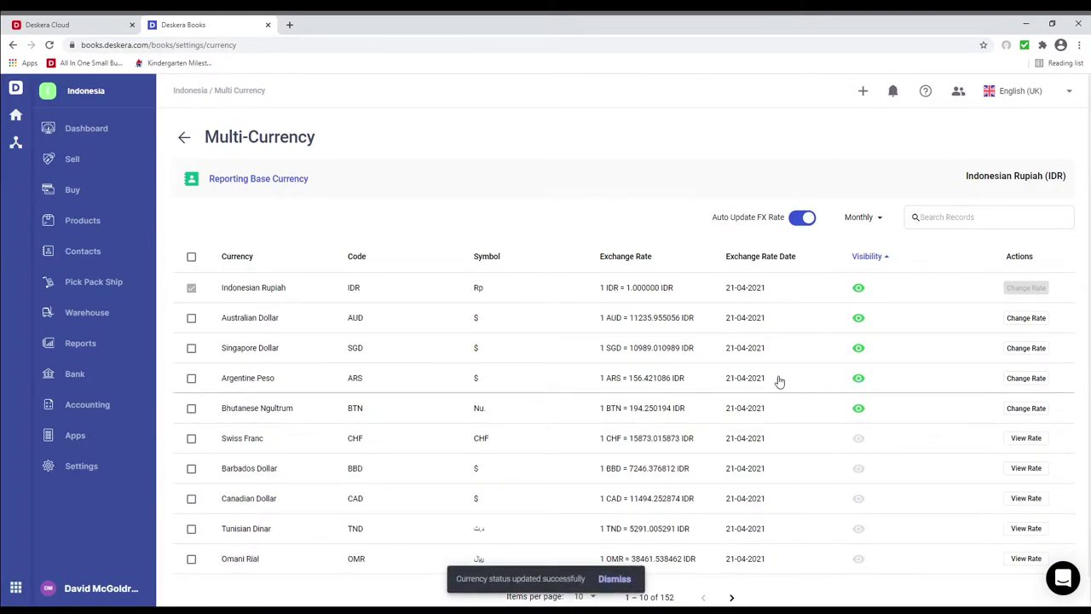
left_click(191, 378)
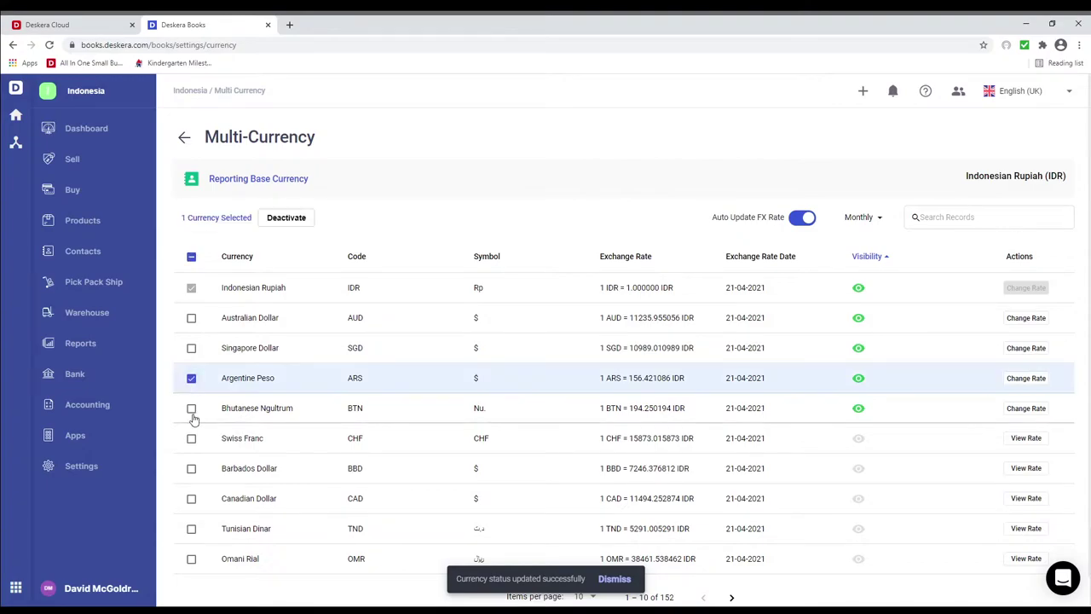
left_click(191, 408)
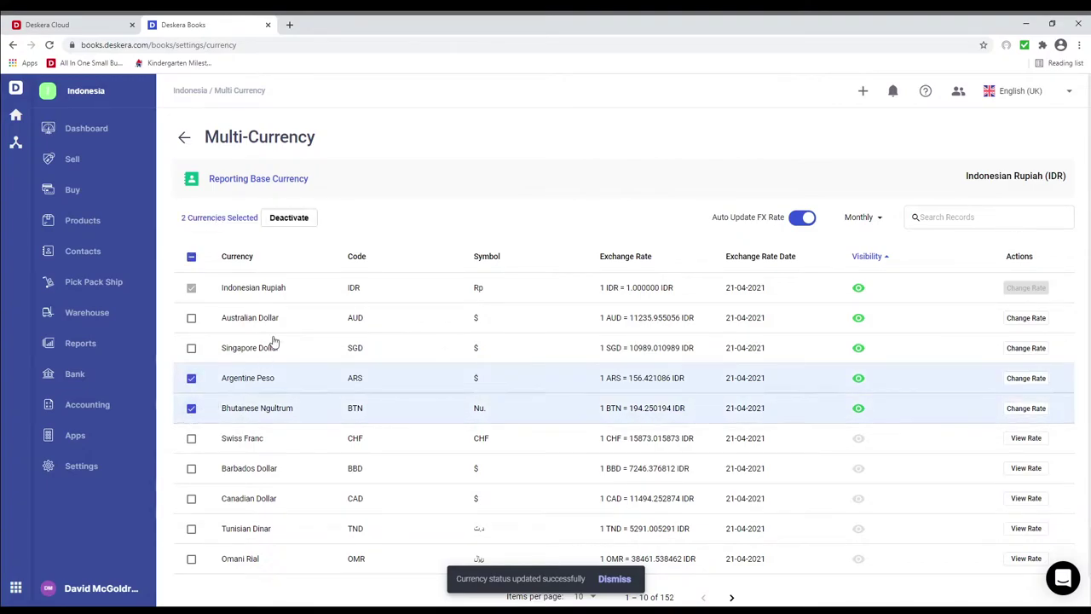
left_click(292, 219)
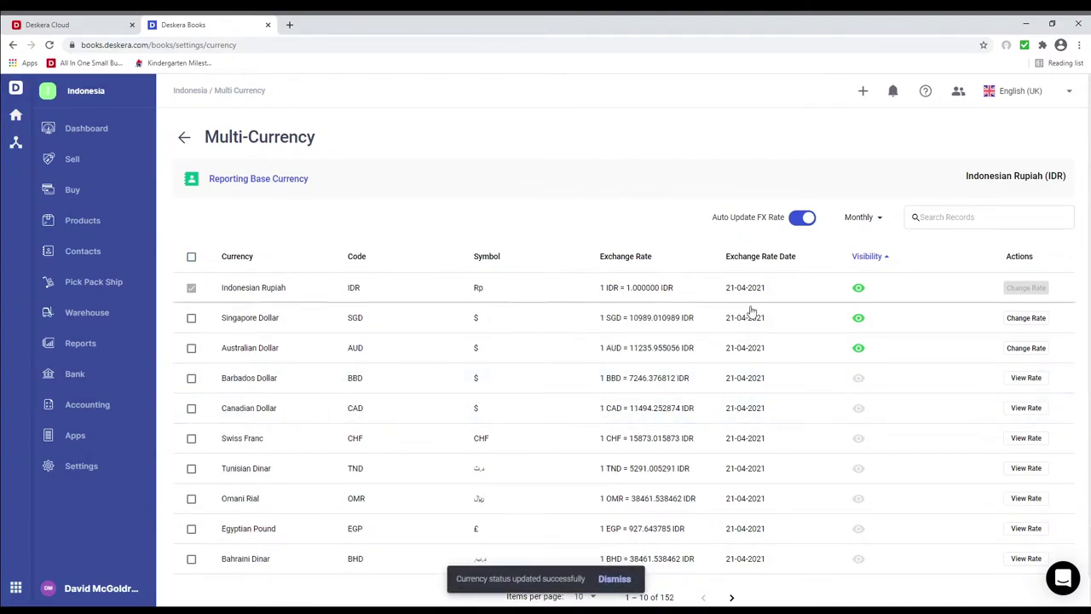
Change the Australian Dollar rate to 1 AUD = 11225.955056 IDR, then check the Swiss Franc rate history.
left_click(1025, 348)
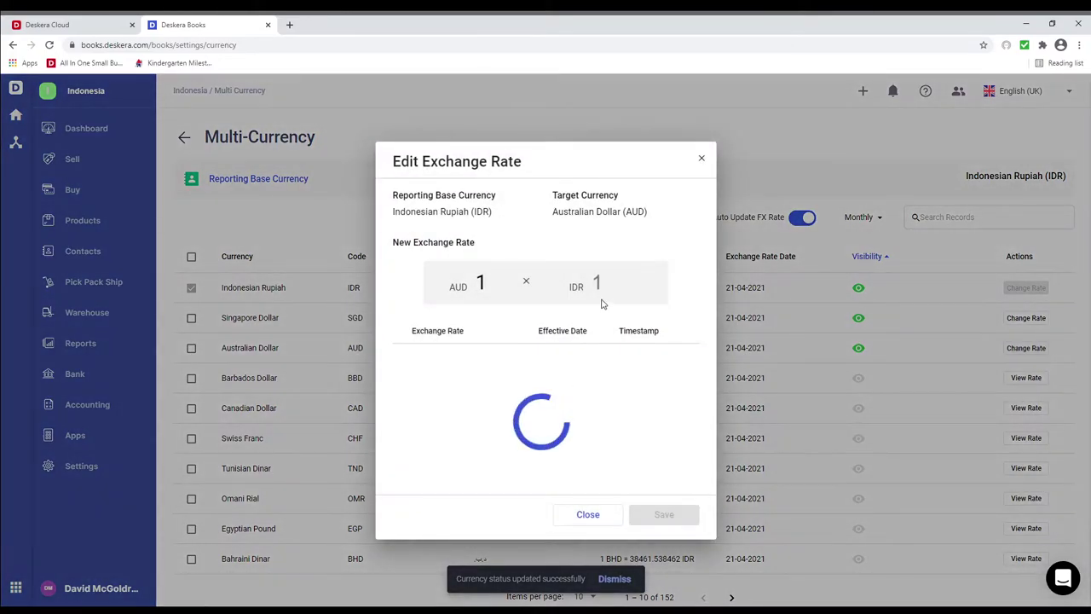
left_click(610, 281)
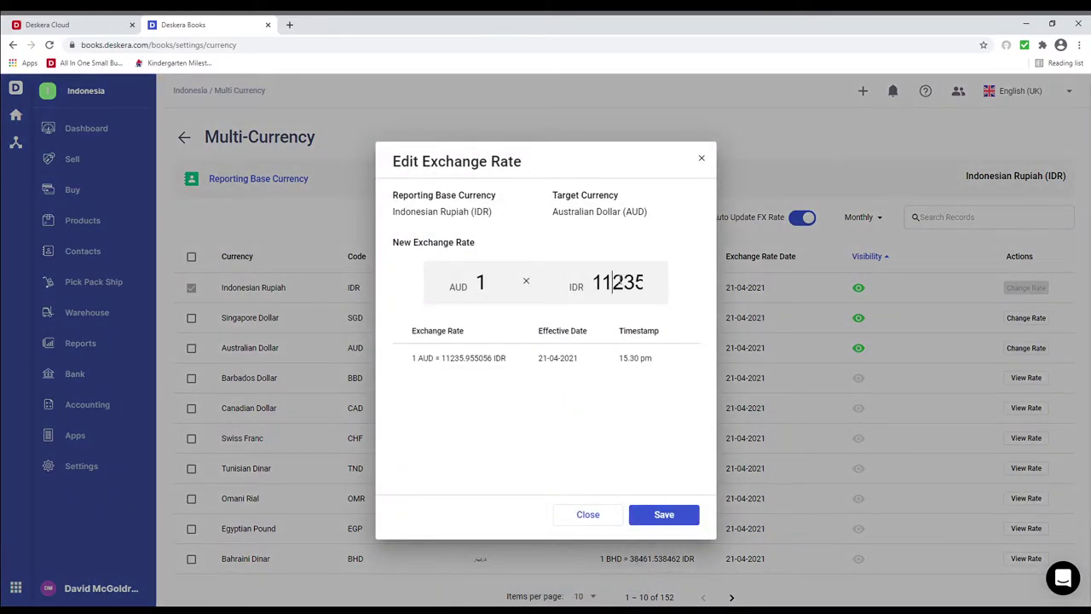
left_click(641, 282)
left_click(661, 515)
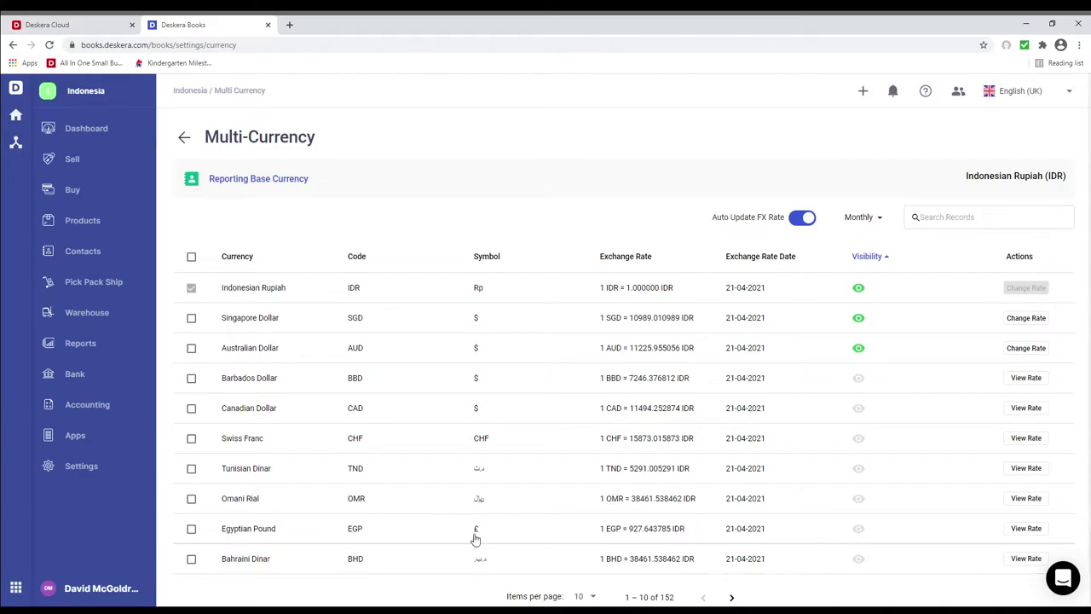
left_click(1025, 438)
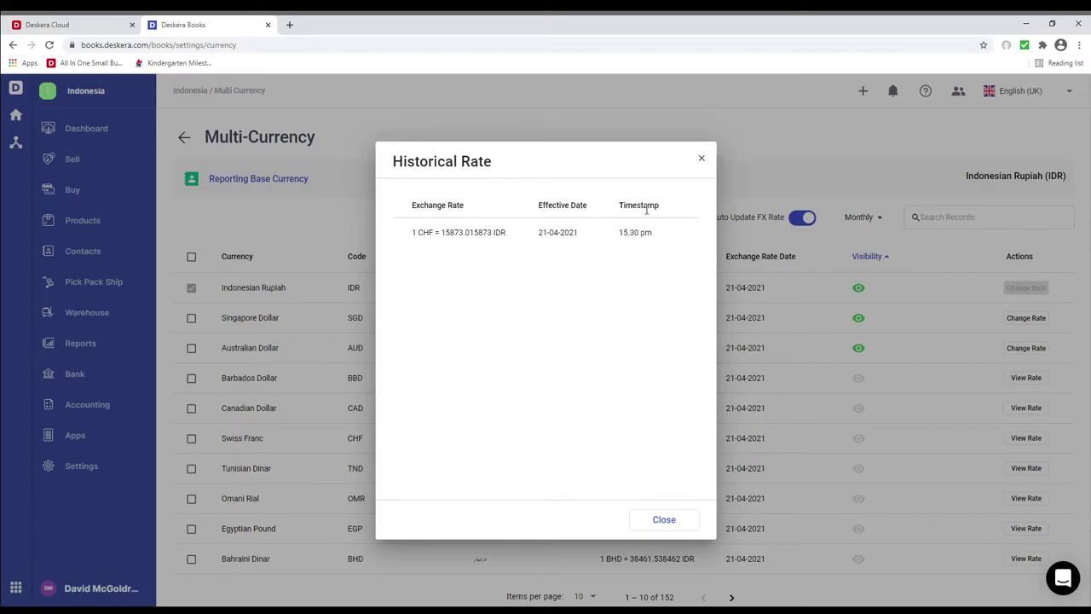
left_click(675, 522)
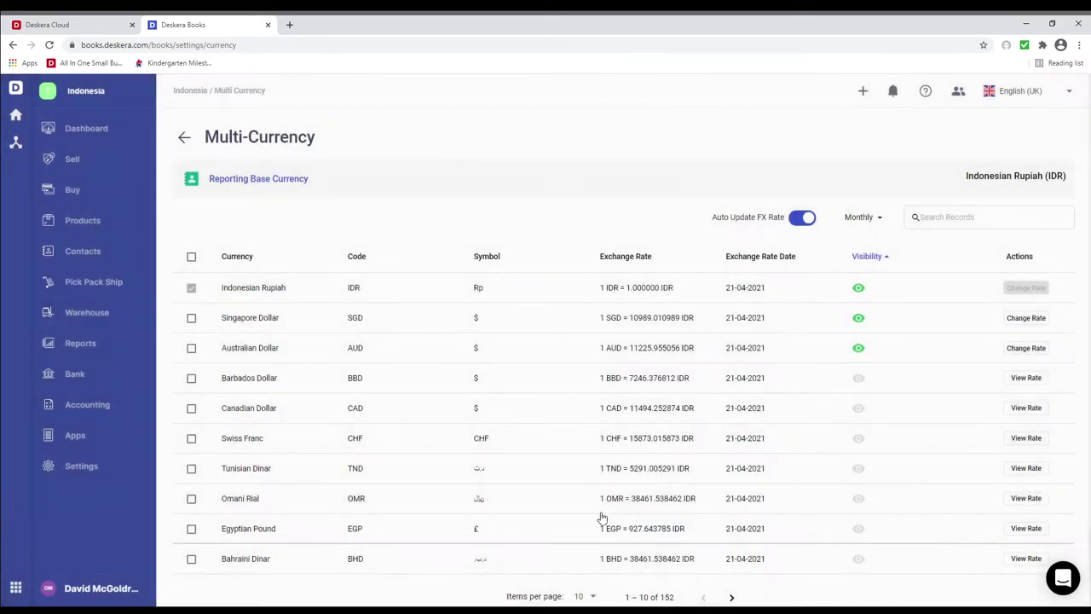
In Contacts, start a new contact and enter the customer's company name.
left_click(122, 259)
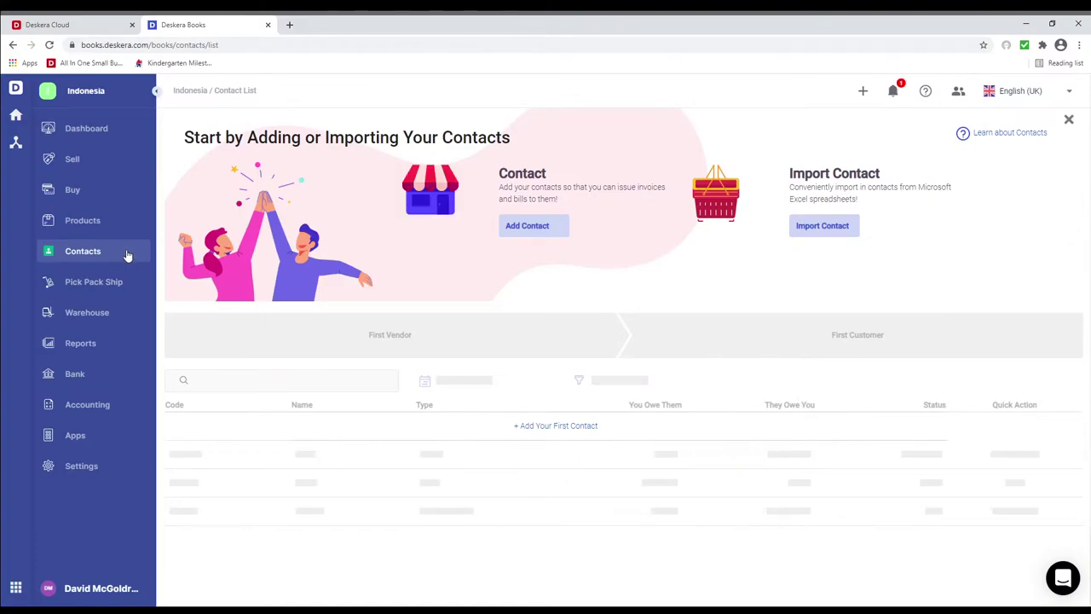
left_click(513, 233)
left_click(441, 235)
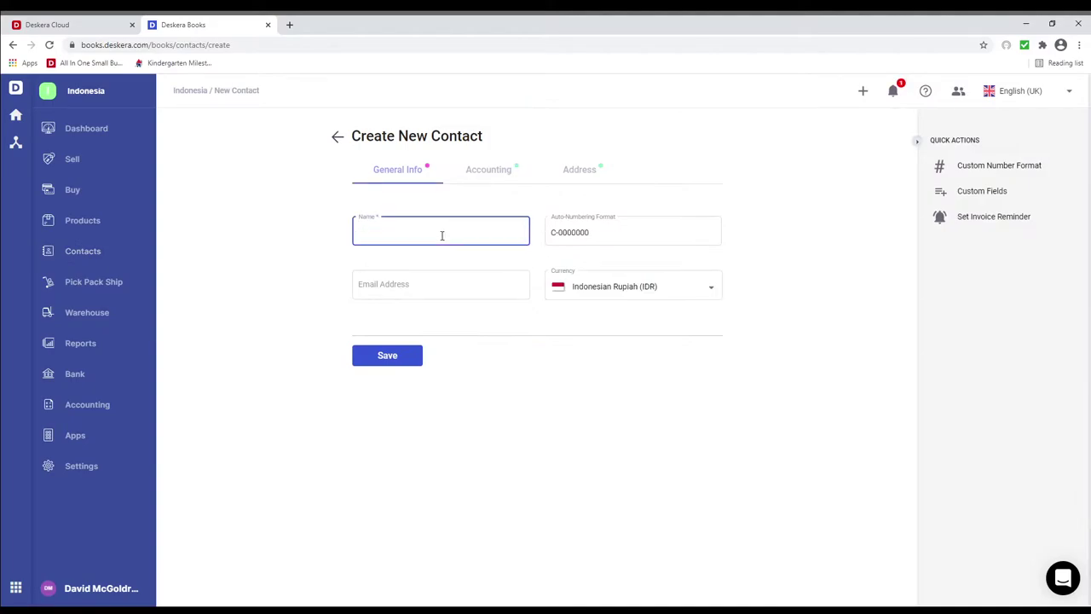
type("John Computers")
Set the contact's customer tax type to DPP Other Values and vendor tax type to Other Value DPP.
left_click(493, 170)
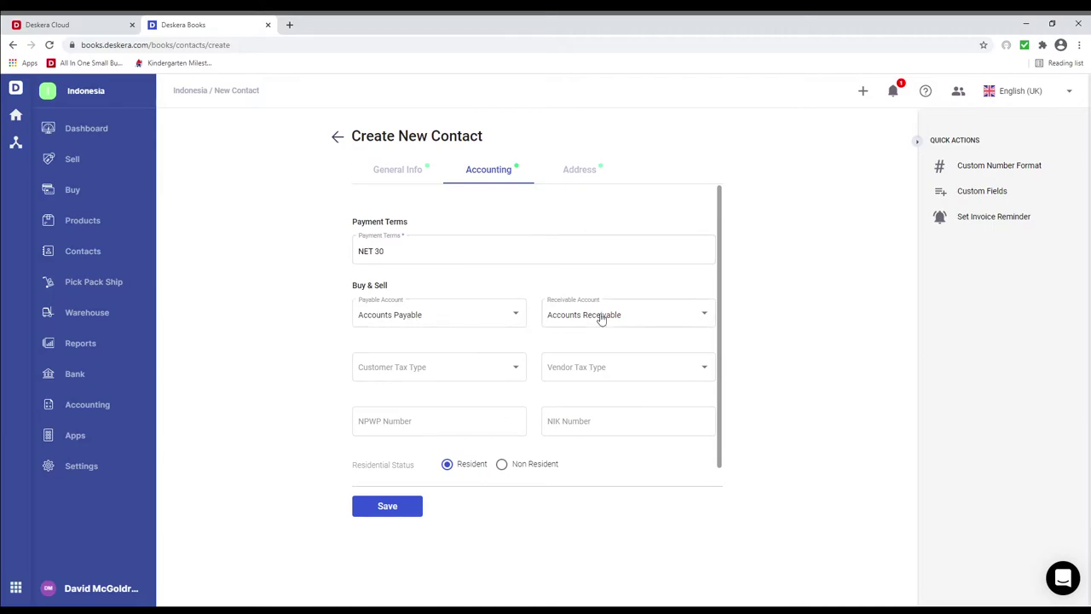
left_click(506, 375)
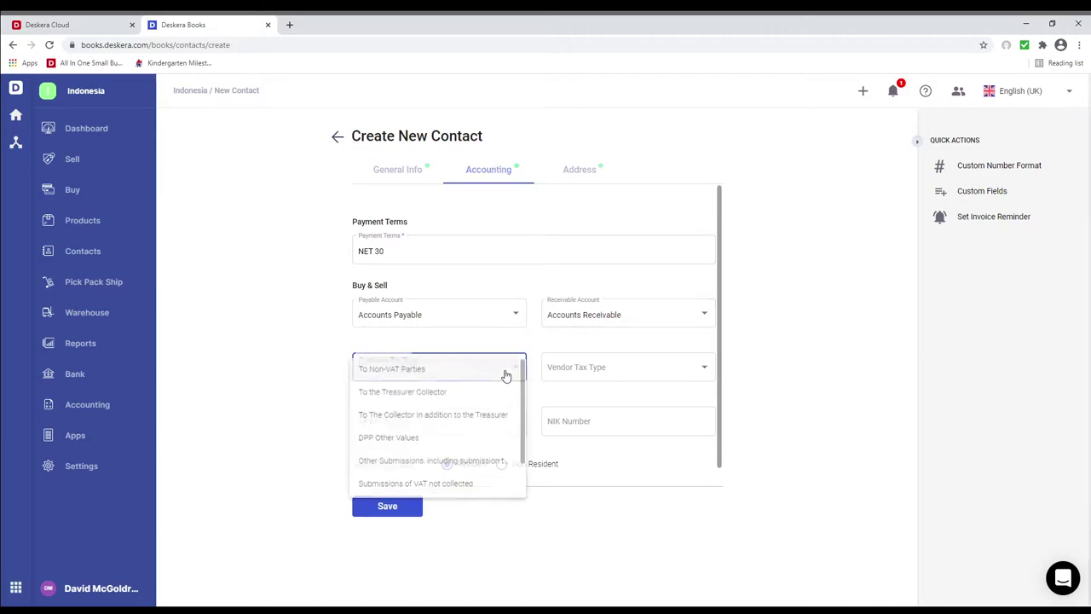
left_click(469, 444)
left_click(634, 375)
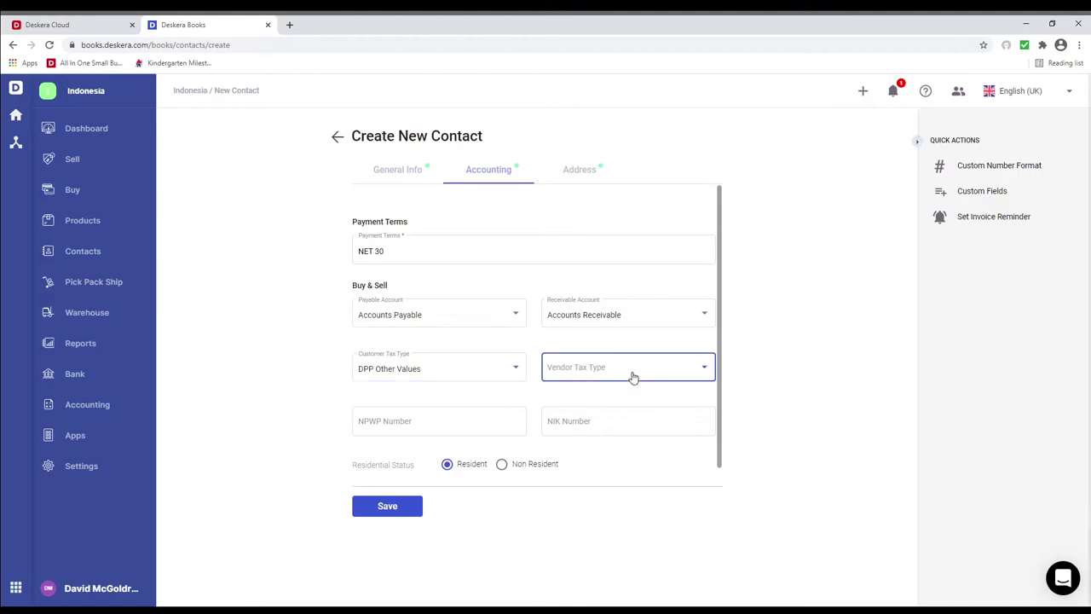
left_click(607, 441)
Enter the contact's NPWP and NIK numbers, check the address details, and save the contact.
left_click(440, 420)
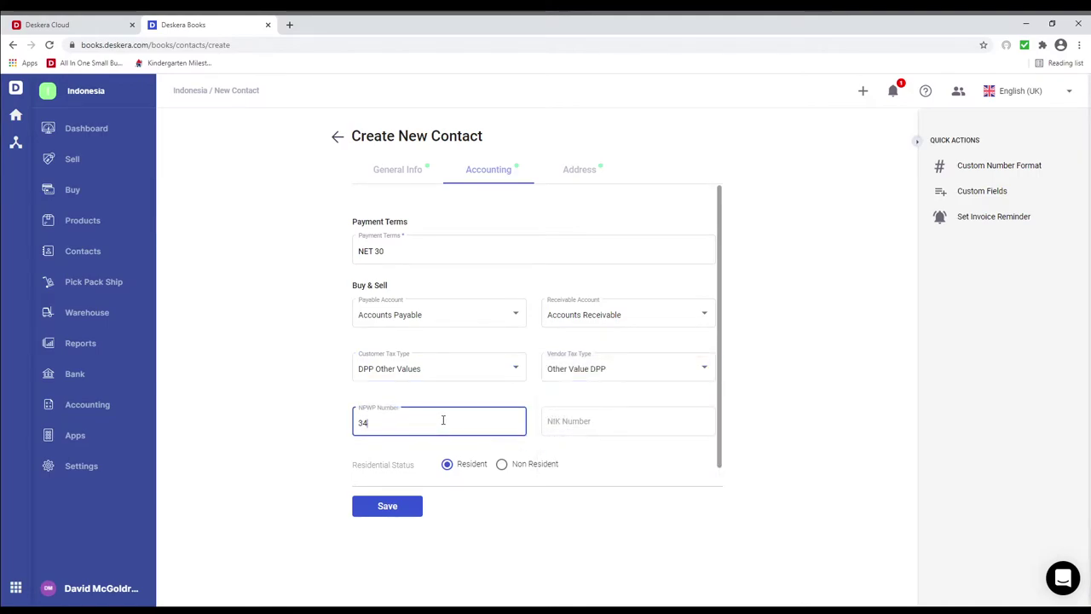
type("343434343")
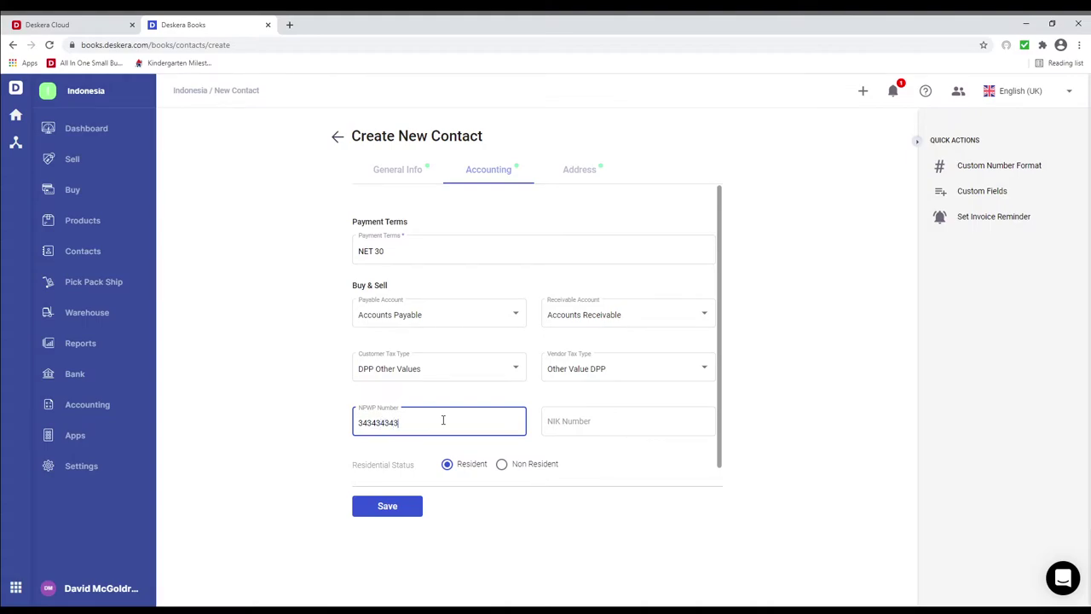
type("434343")
left_click(596, 422)
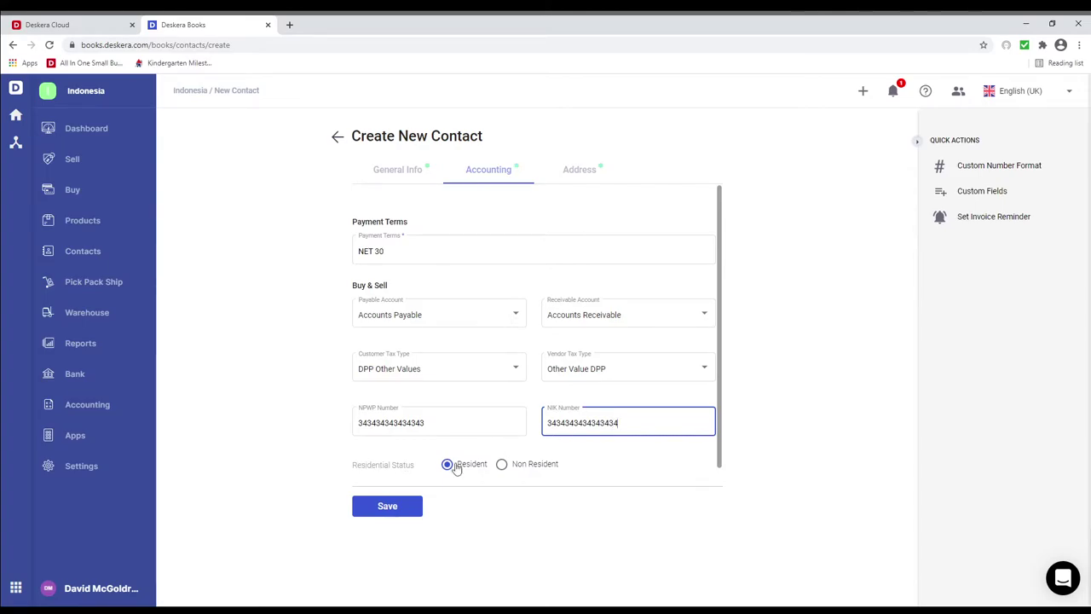
left_click(577, 174)
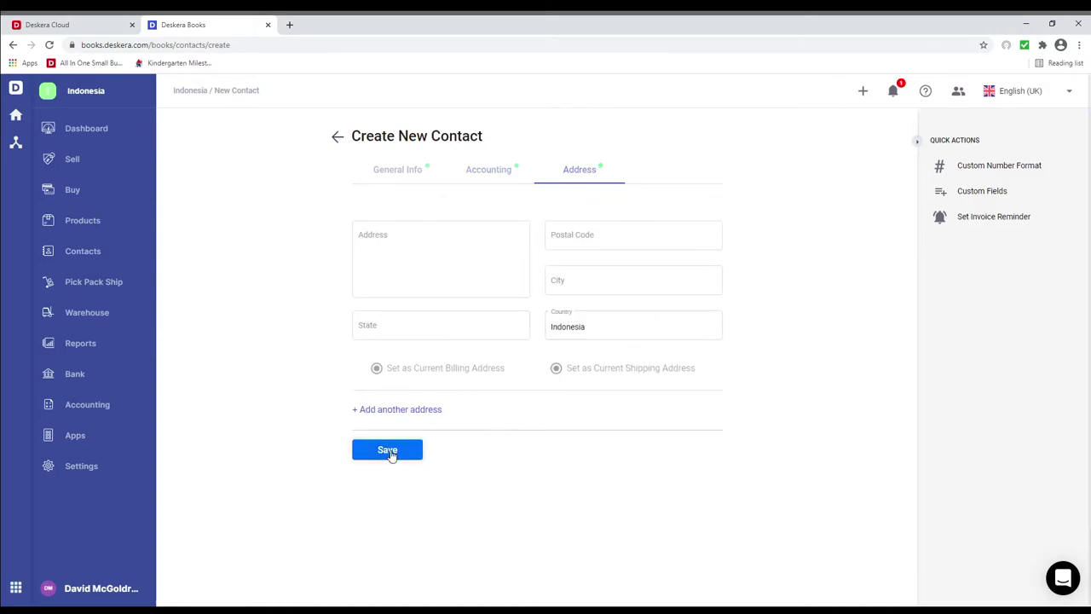
left_click(391, 449)
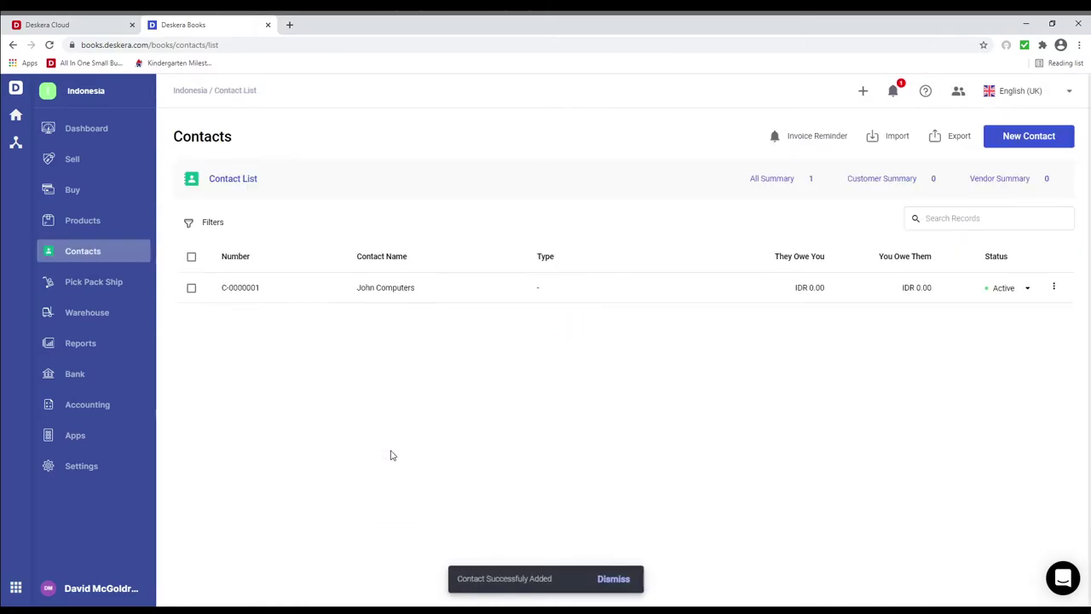
Create a Non-Tracked product named Apple with nature of payment set to rental and other income.
left_click(90, 222)
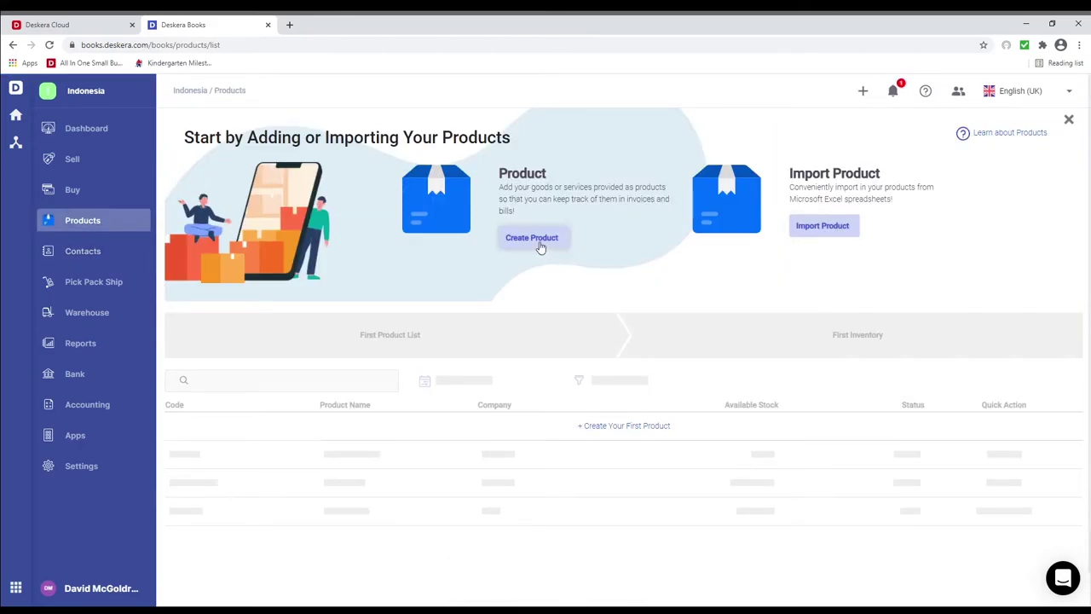
left_click(538, 244)
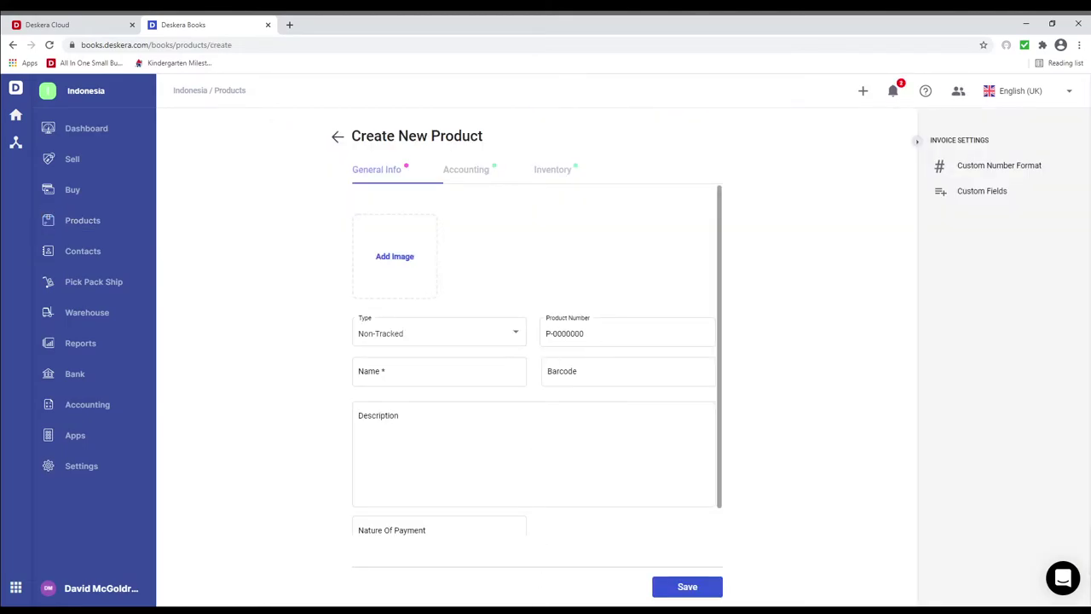
left_click(421, 339)
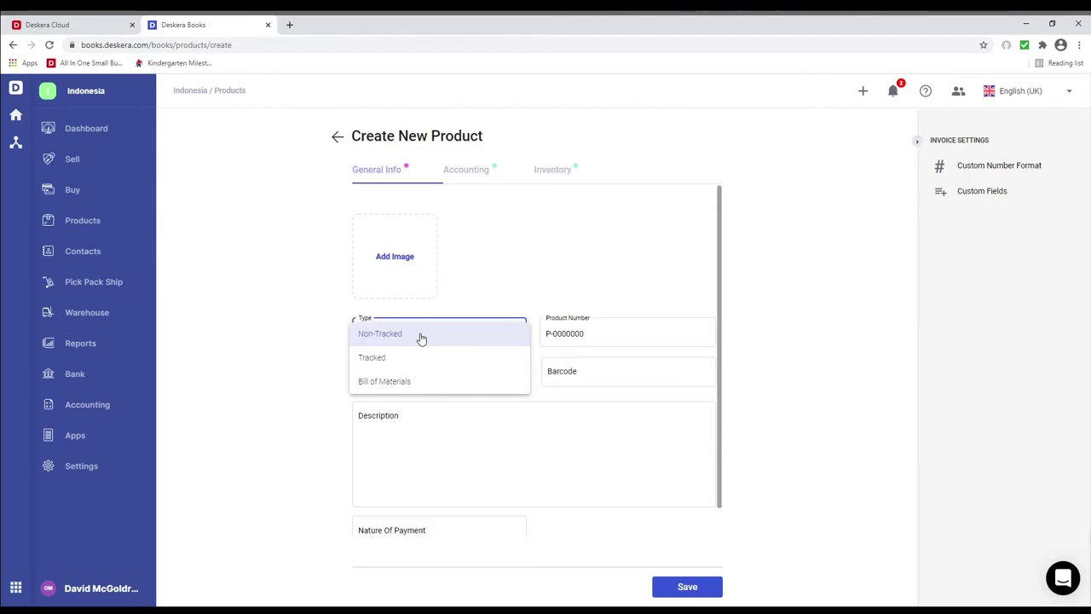
left_click(420, 338)
left_click(397, 375)
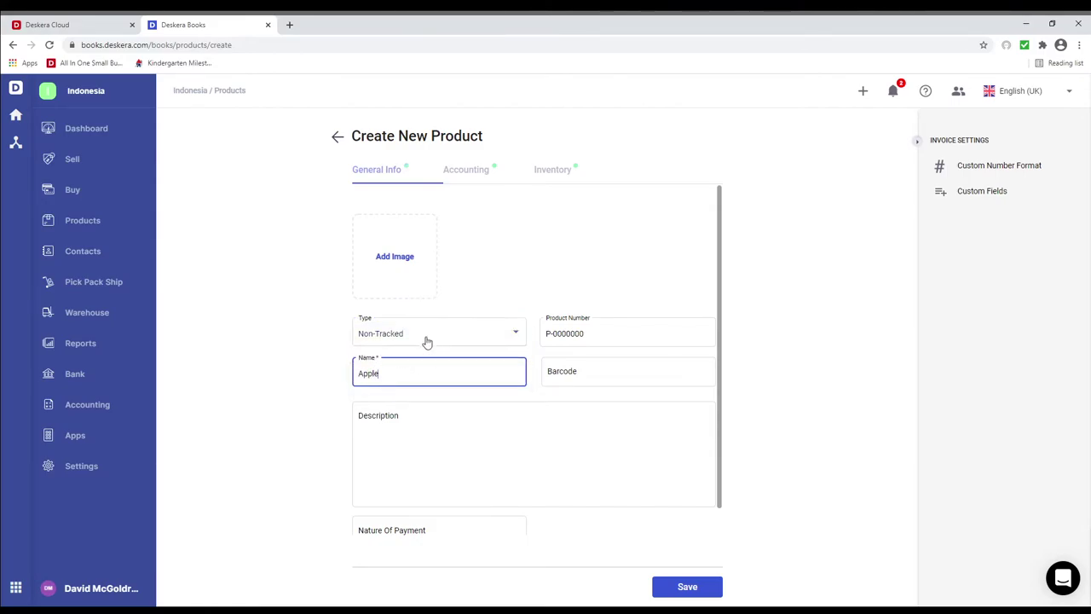
scroll(416, 460, "down", 1)
left_click(390, 508)
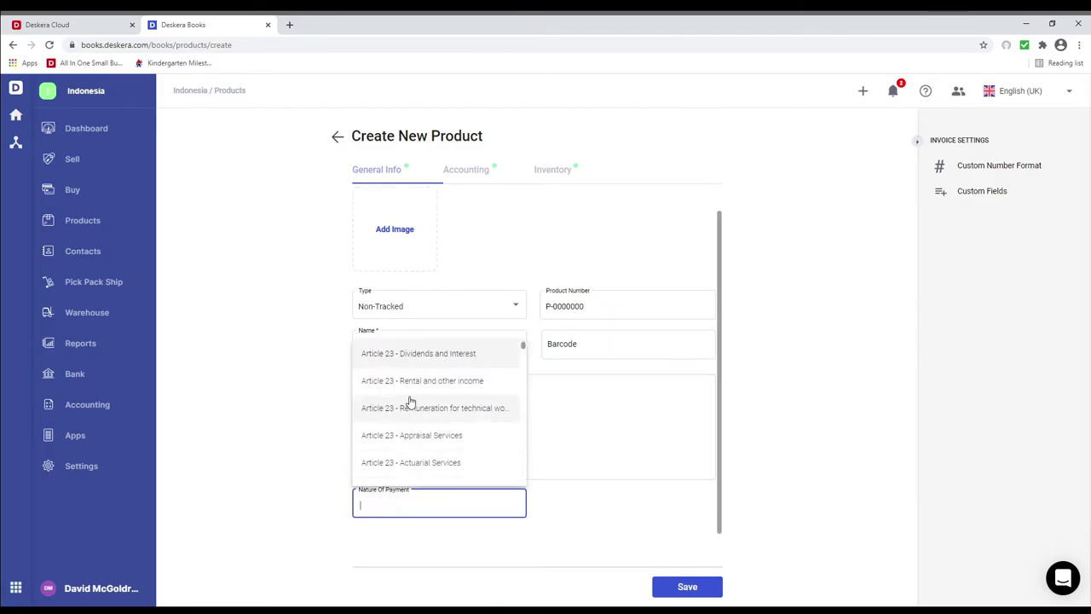
left_click(409, 385)
scroll(417, 383, "up", 1)
Change the product type to Tracked, with excise type Value Per UOM and an excise rate.
left_click(407, 341)
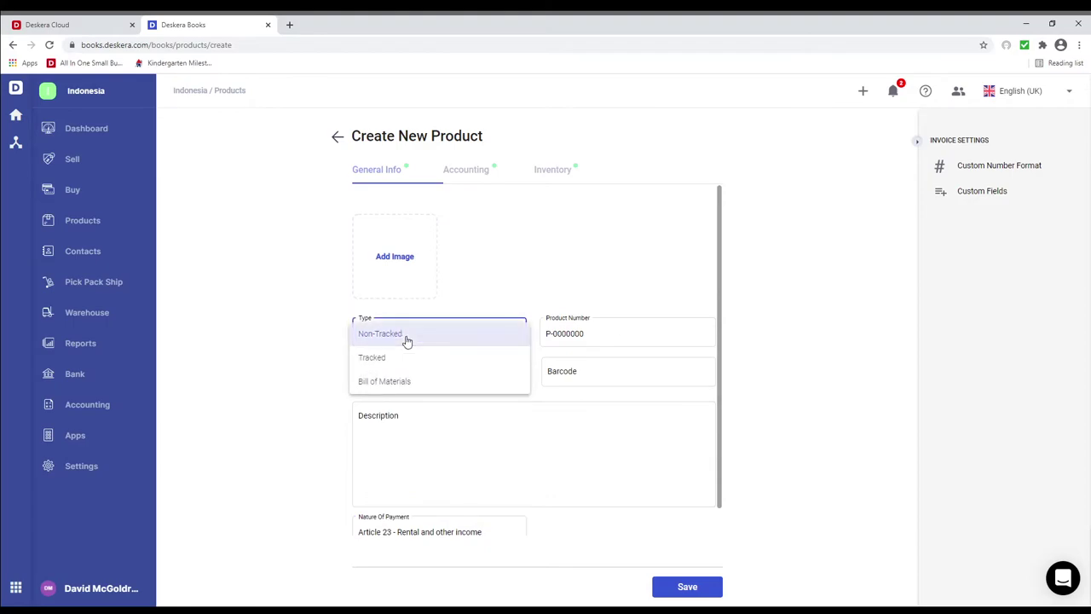
left_click(438, 359)
scroll(407, 414, "down", 1)
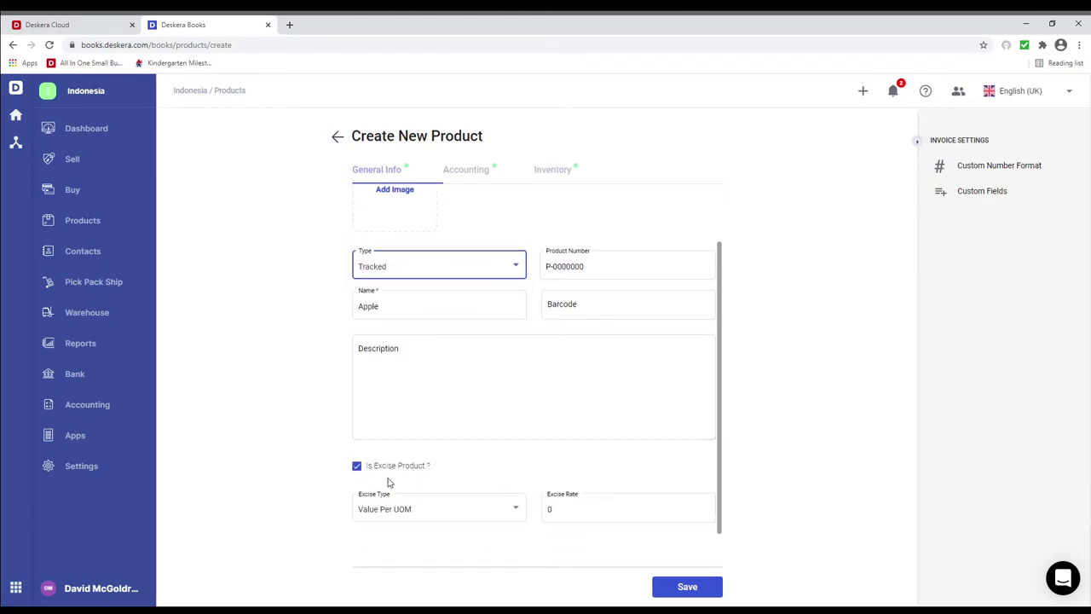
left_click(509, 512)
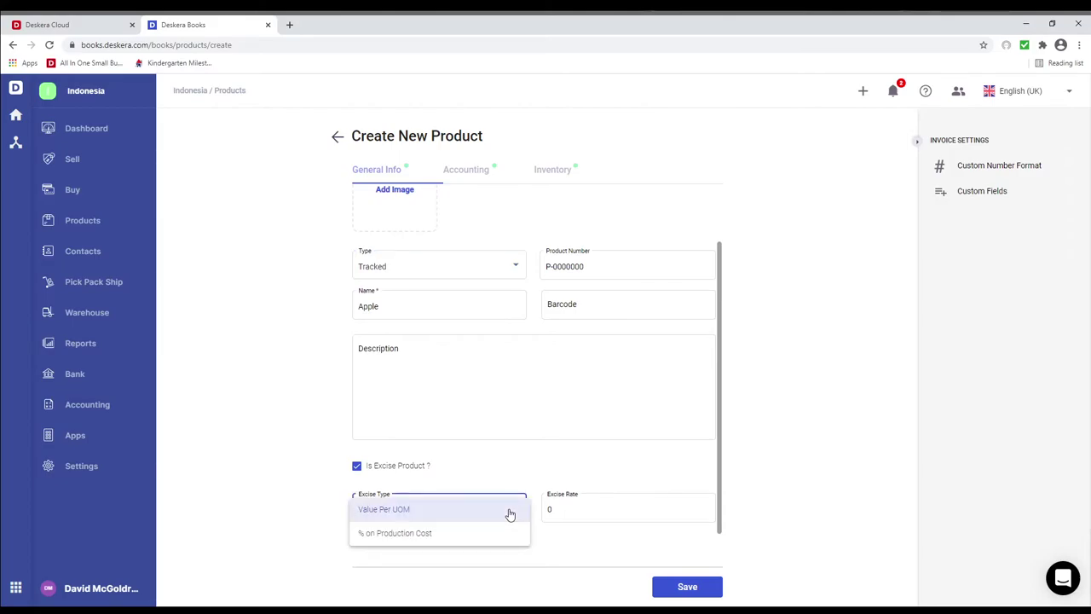
left_click(510, 511)
left_click(566, 506)
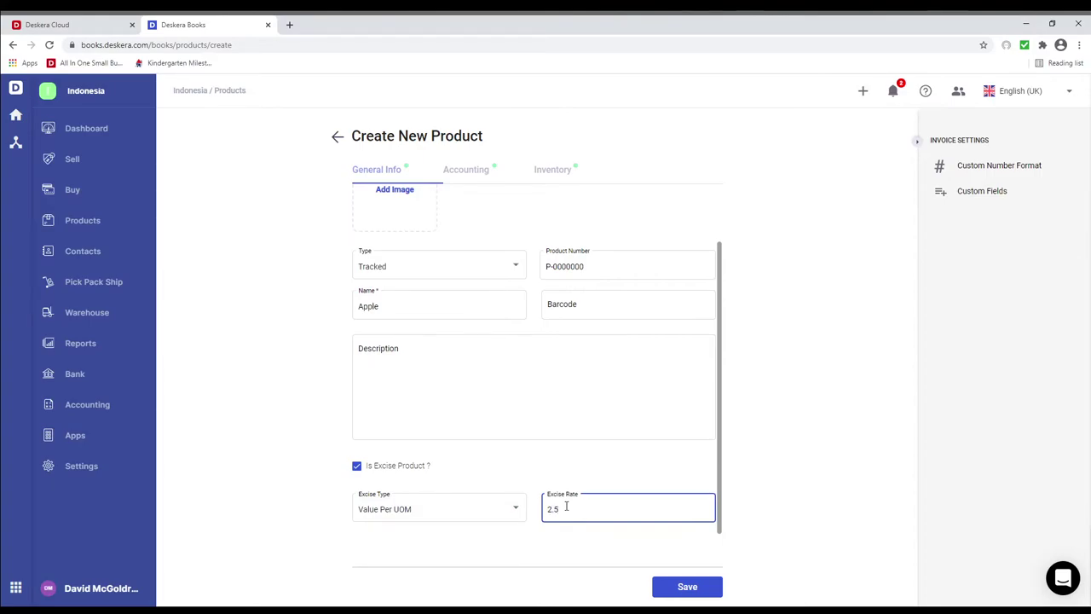
scroll(457, 455, "up", 3)
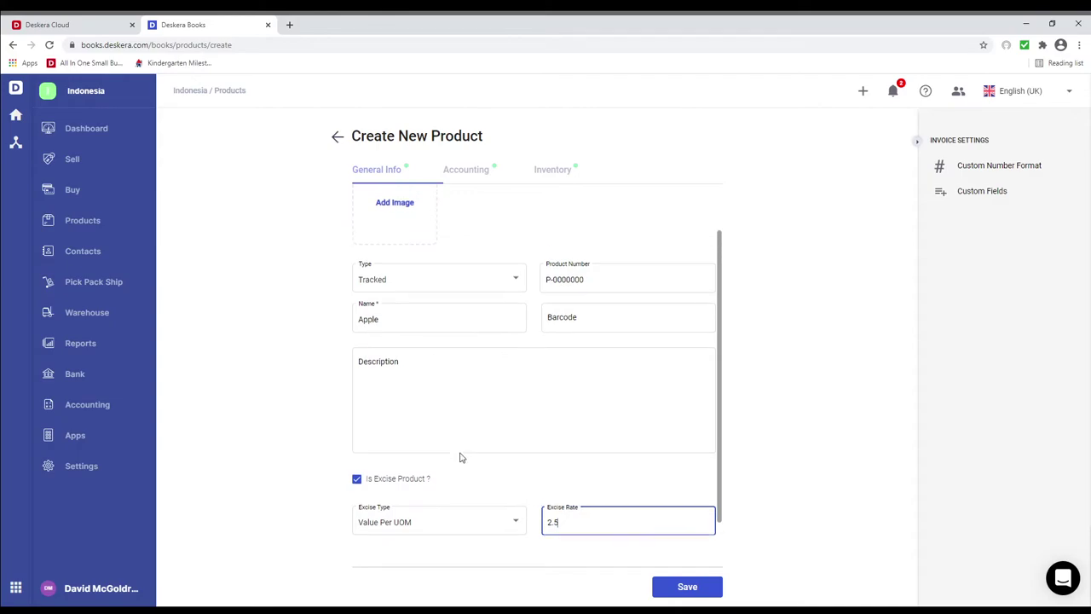
Review the product's Accounting and Inventory settings.
left_click(475, 173)
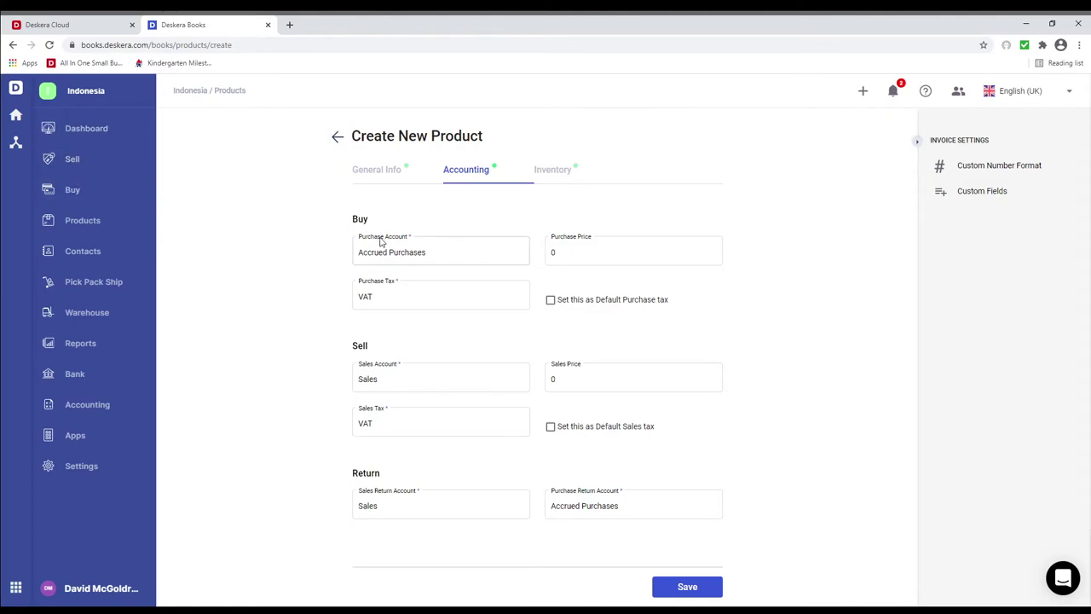
left_click(559, 174)
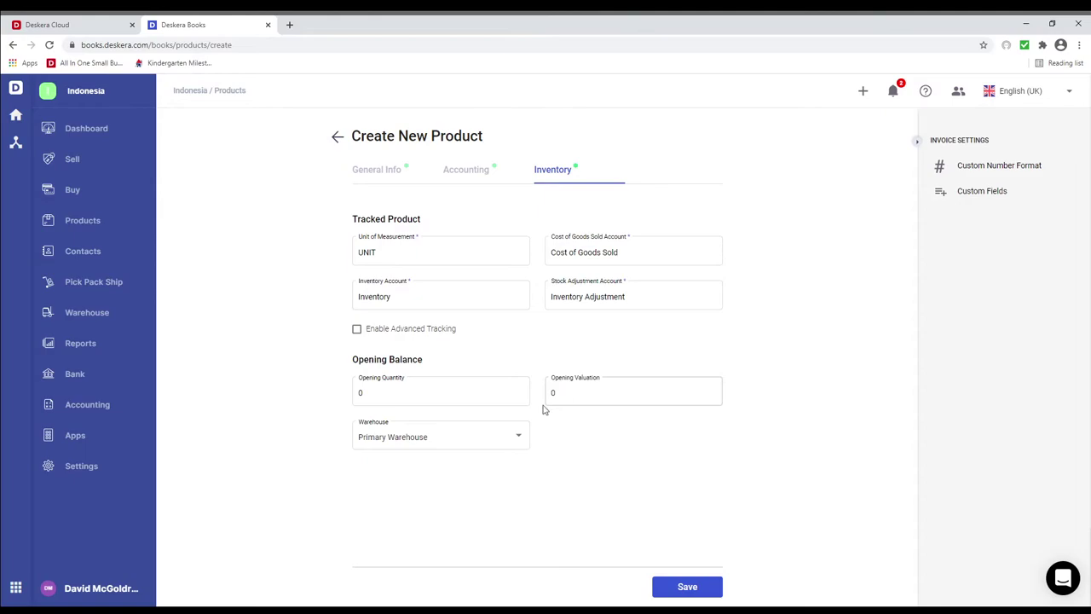
left_click(373, 173)
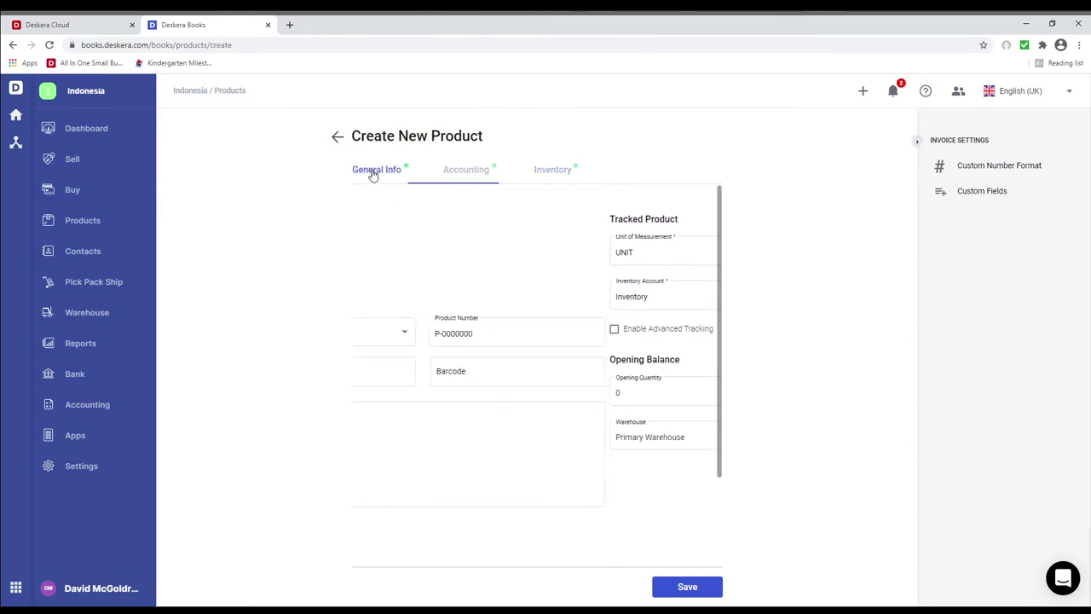
Revert to Non-Tracked, set nature of payment to Article 23 - Dividends and Interest, and save.
left_click(412, 334)
left_click(400, 310)
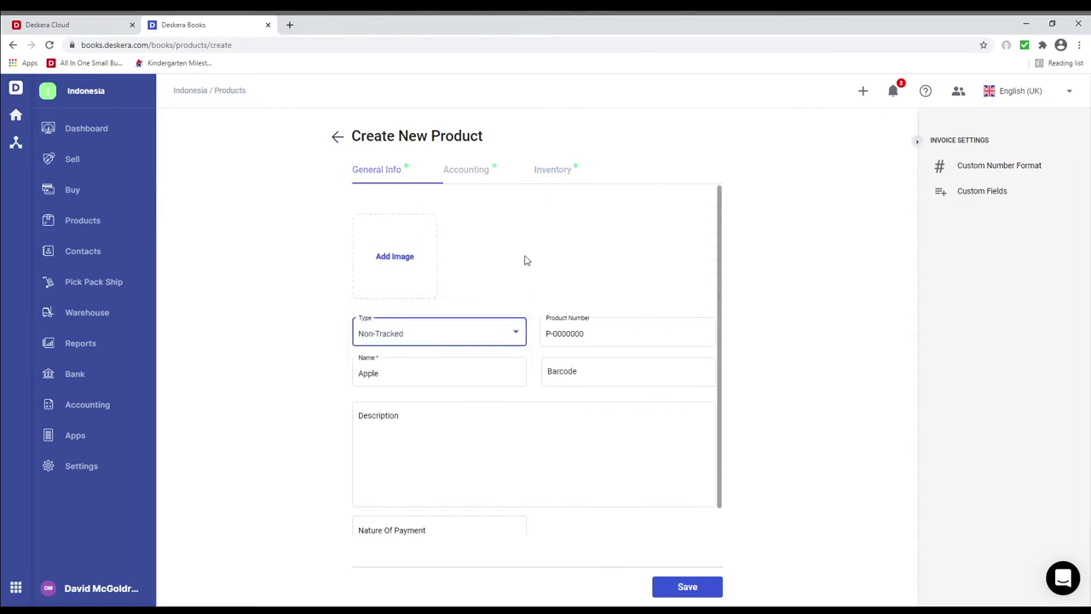
left_click(555, 172)
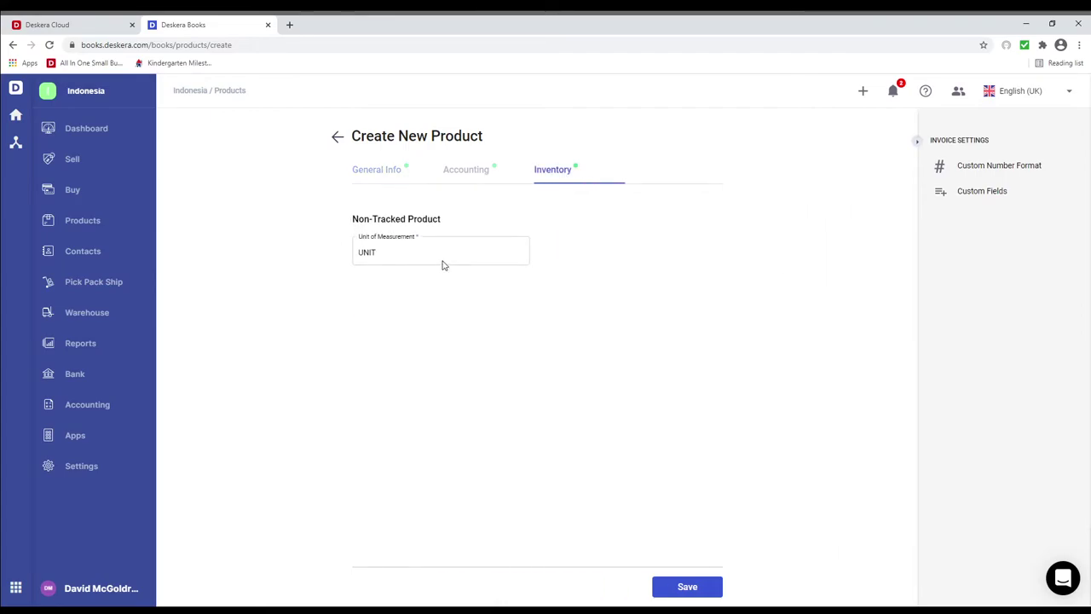
left_click(371, 169)
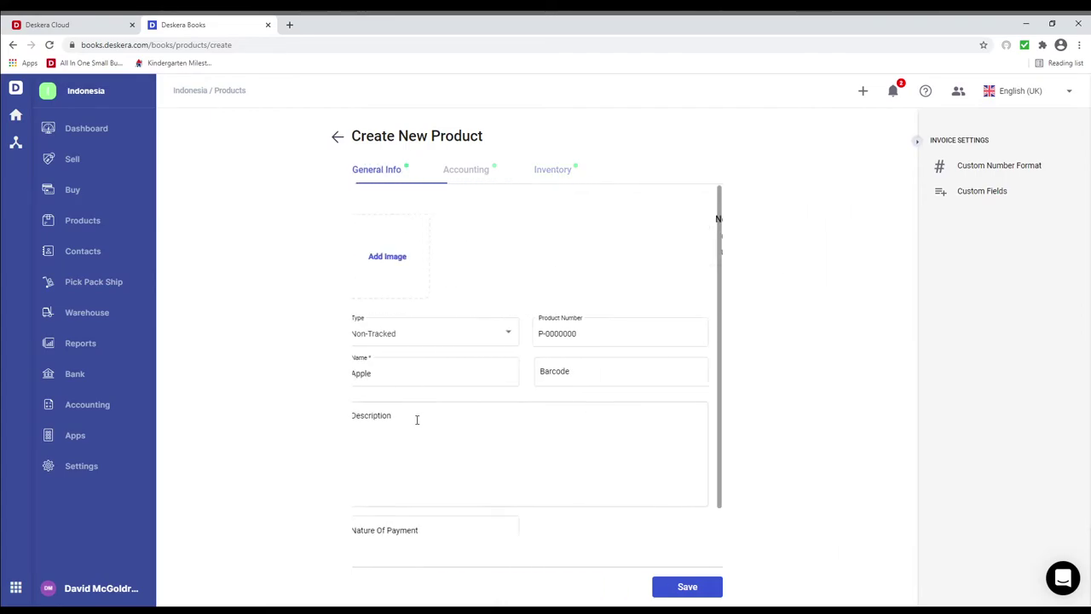
left_click(417, 503)
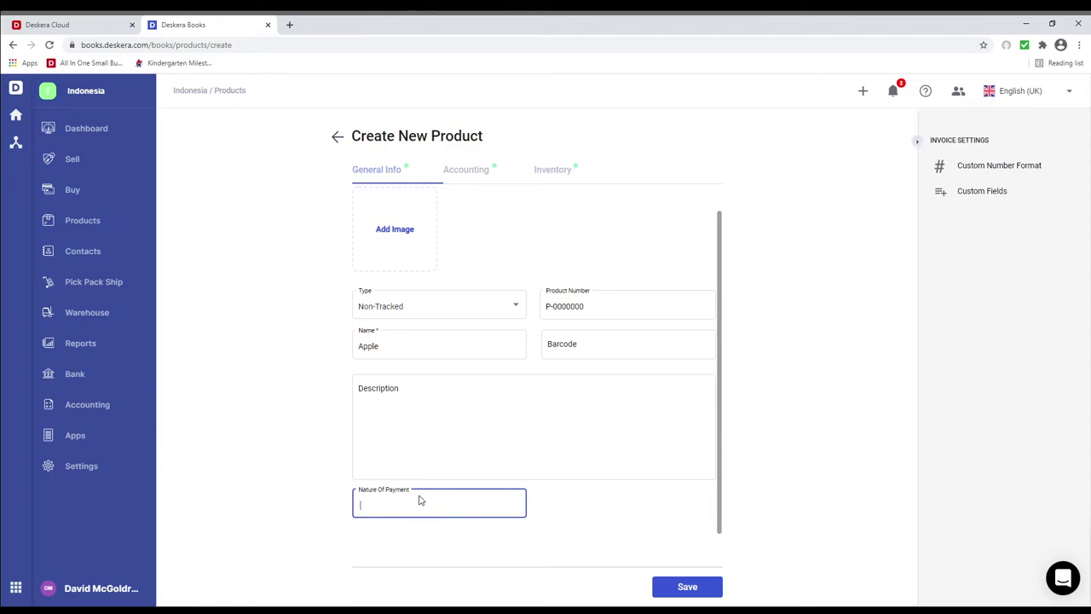
left_click(436, 362)
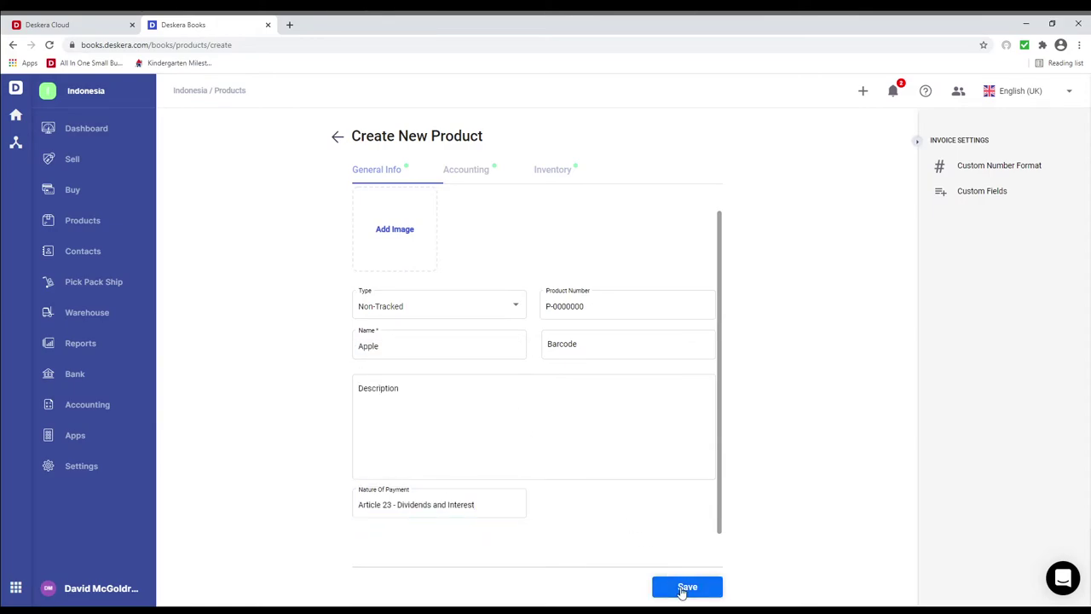
left_click(686, 587)
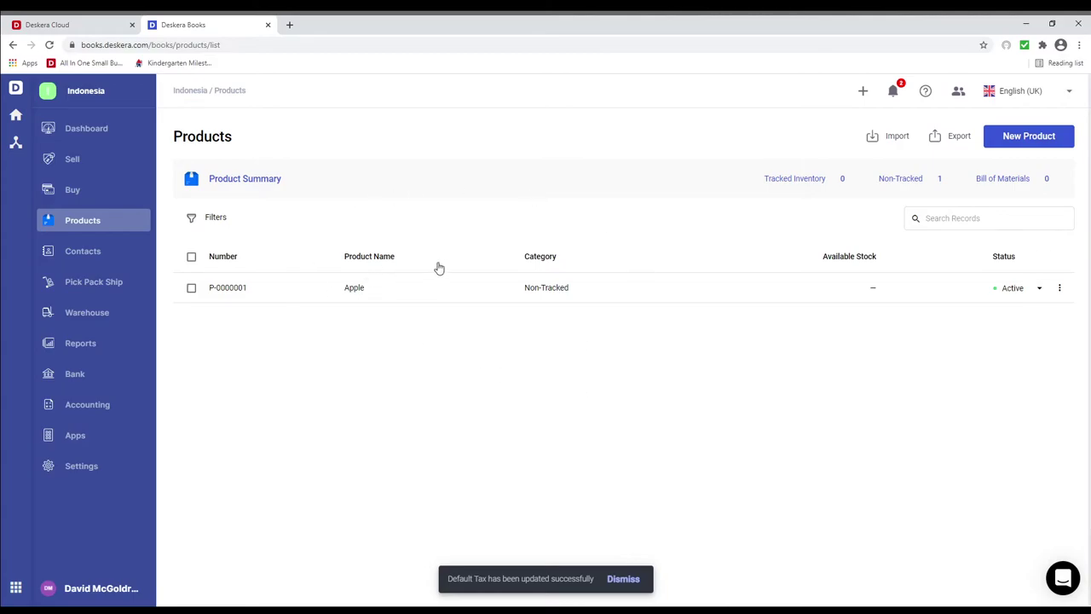
Add a new bank account named Bank Mandiri with description Bank Mandiri.
left_click(109, 381)
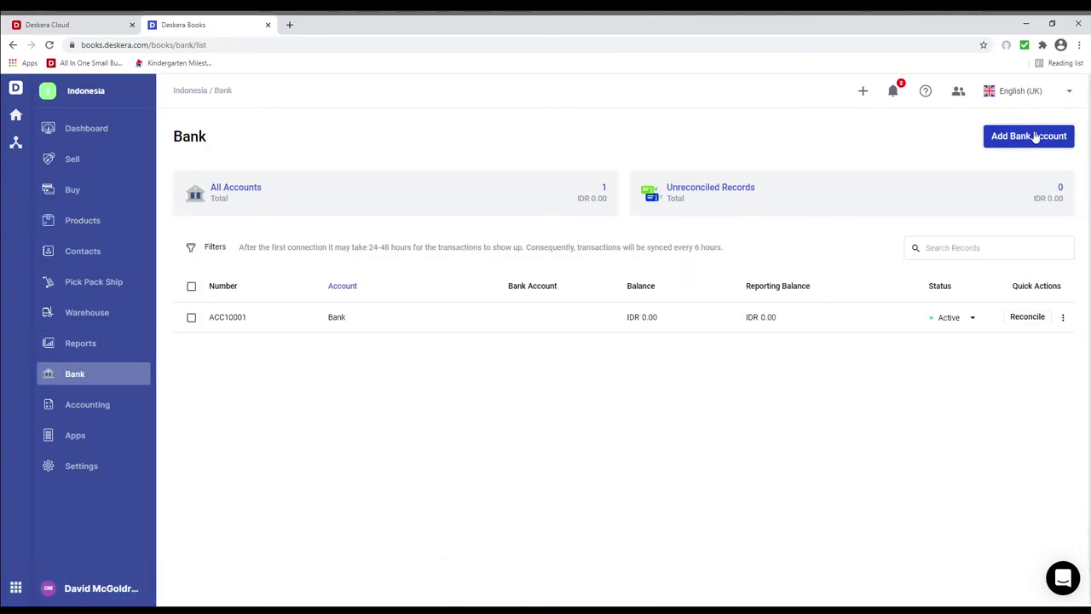
left_click(1034, 138)
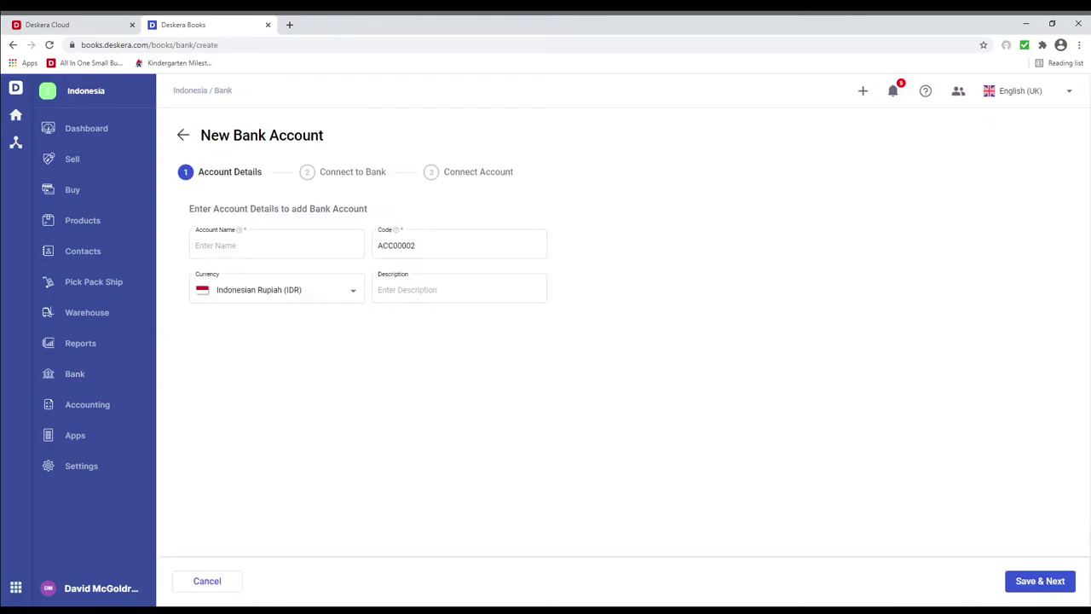
left_click(225, 246)
type("Bank Mandiri")
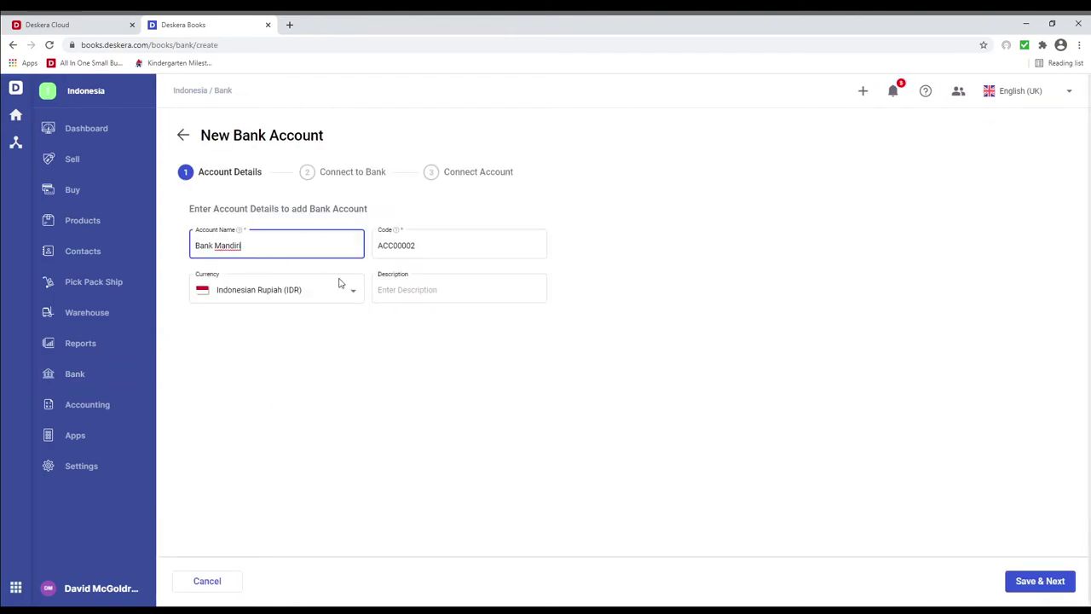
left_click(418, 298)
type("Bank Mandiri")
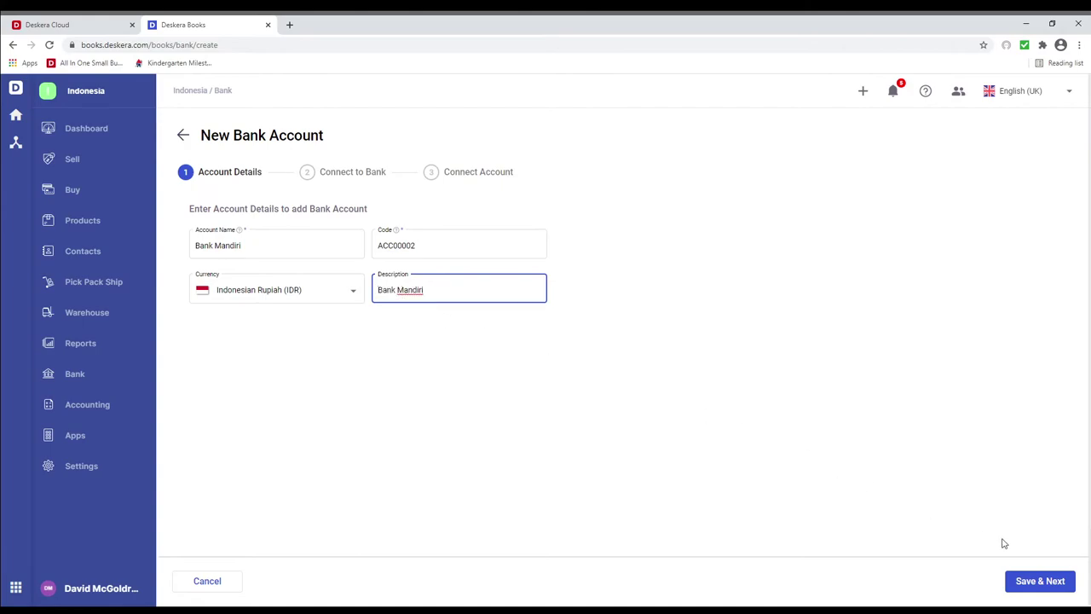
left_click(1041, 581)
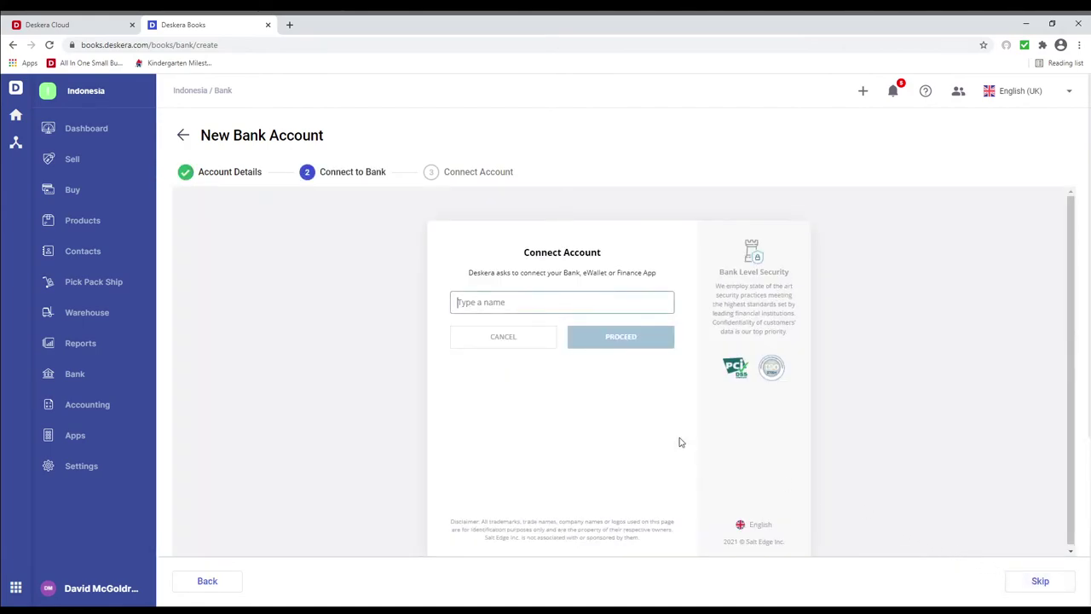
Choose Bank Mandiri as the connected bank and skip online linking to finish the account.
left_click(499, 304)
type("Bank Mandiri")
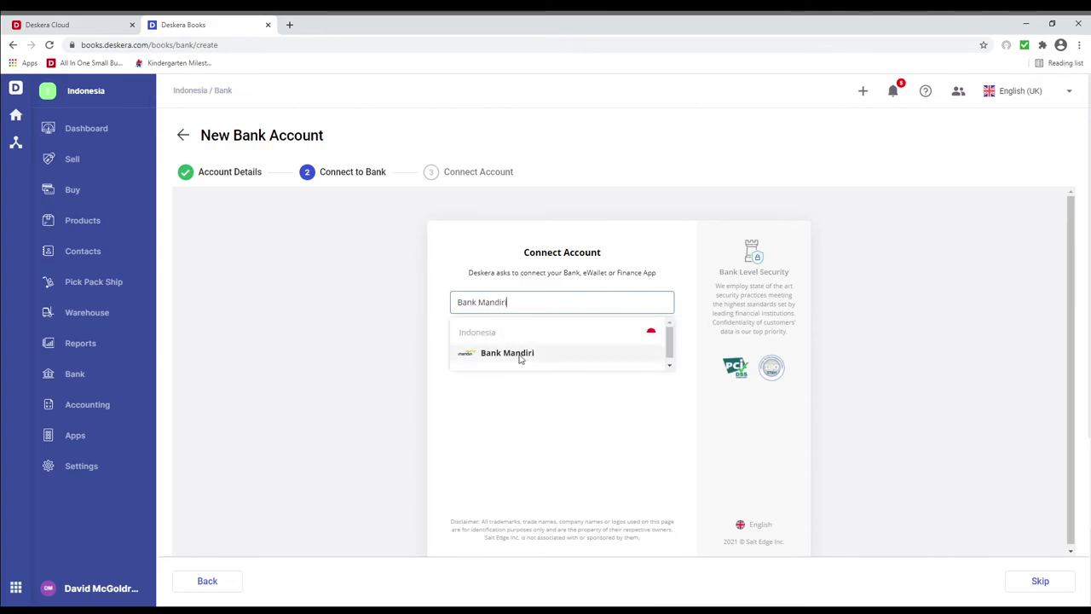
left_click(523, 361)
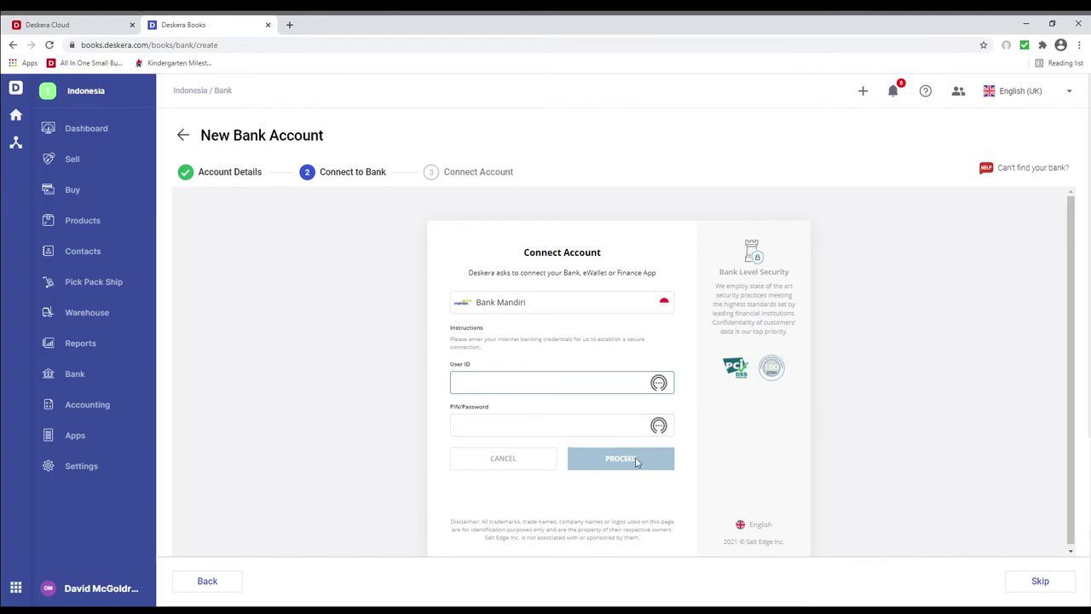
left_click(1036, 586)
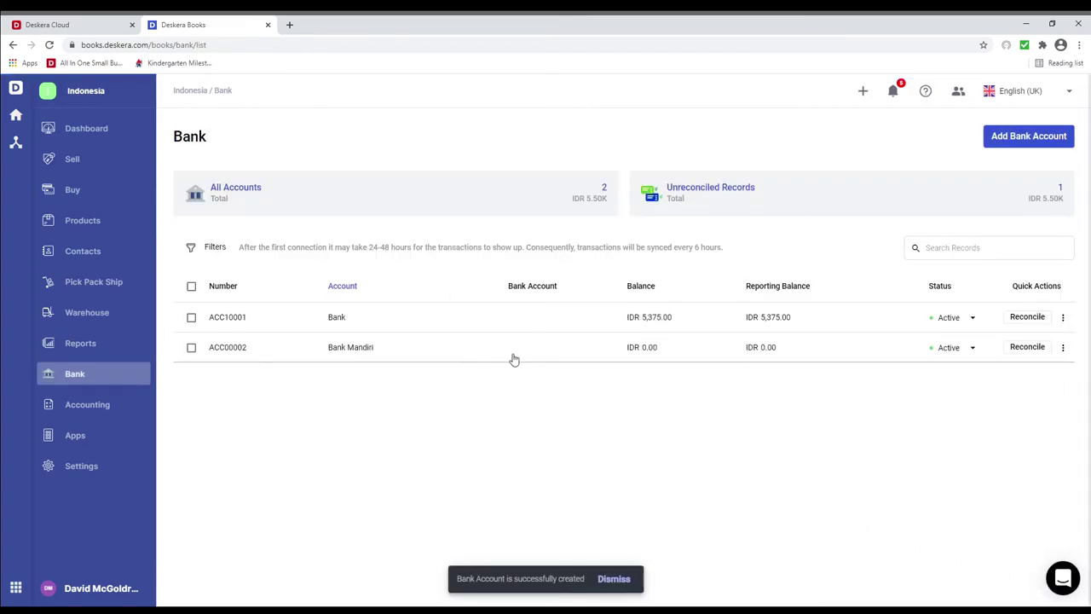
left_click(104, 165)
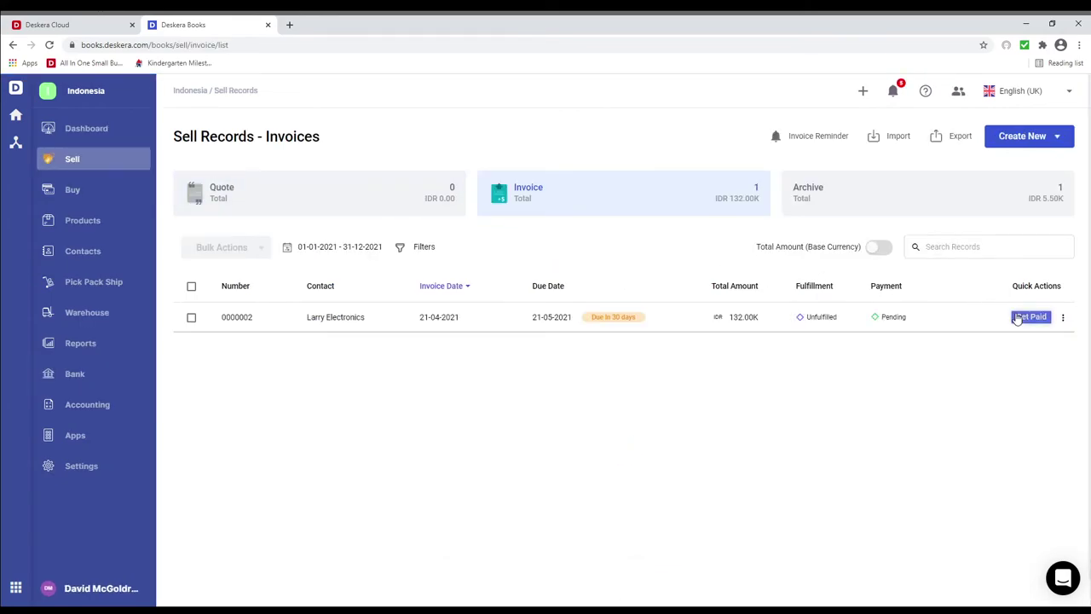
Record invoice 0000002's payment into Bank Mandiri by Bank Transfer, reference 234242 dated 21-04-2021.
left_click(1030, 316)
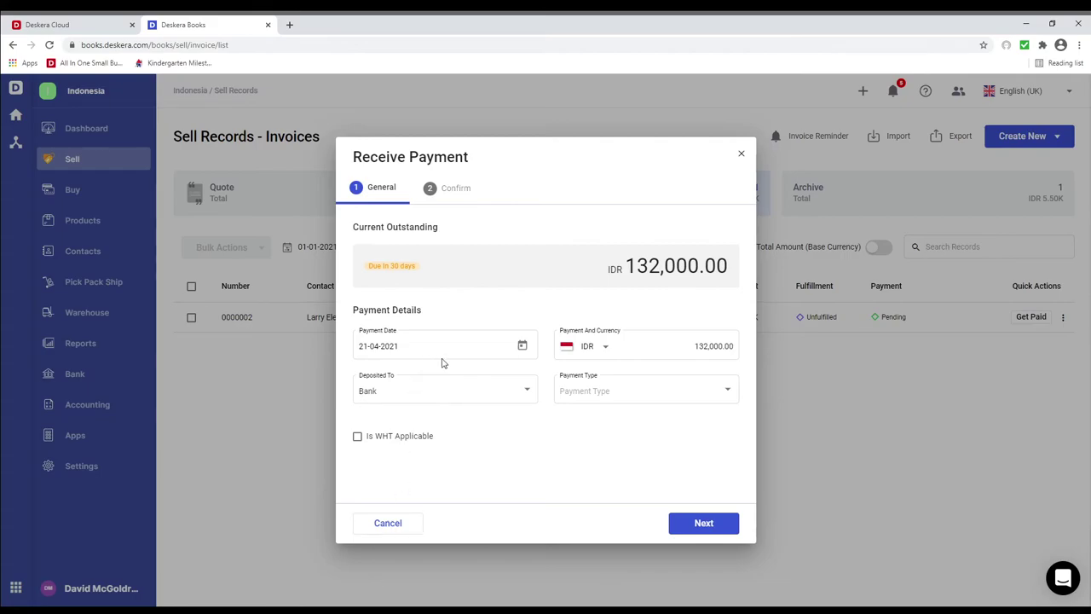
left_click(507, 399)
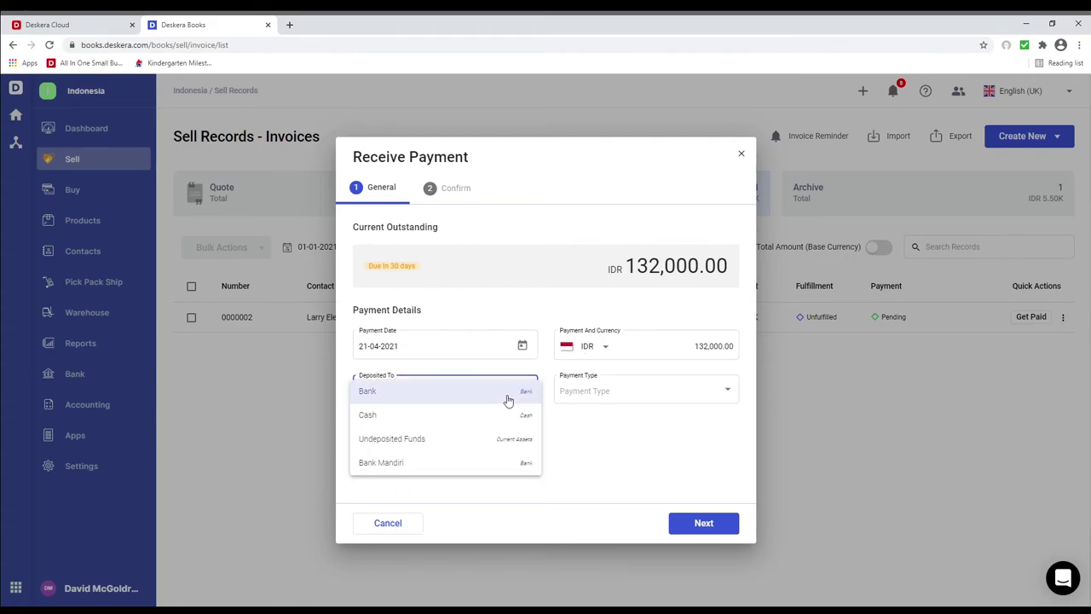
left_click(475, 461)
left_click(631, 399)
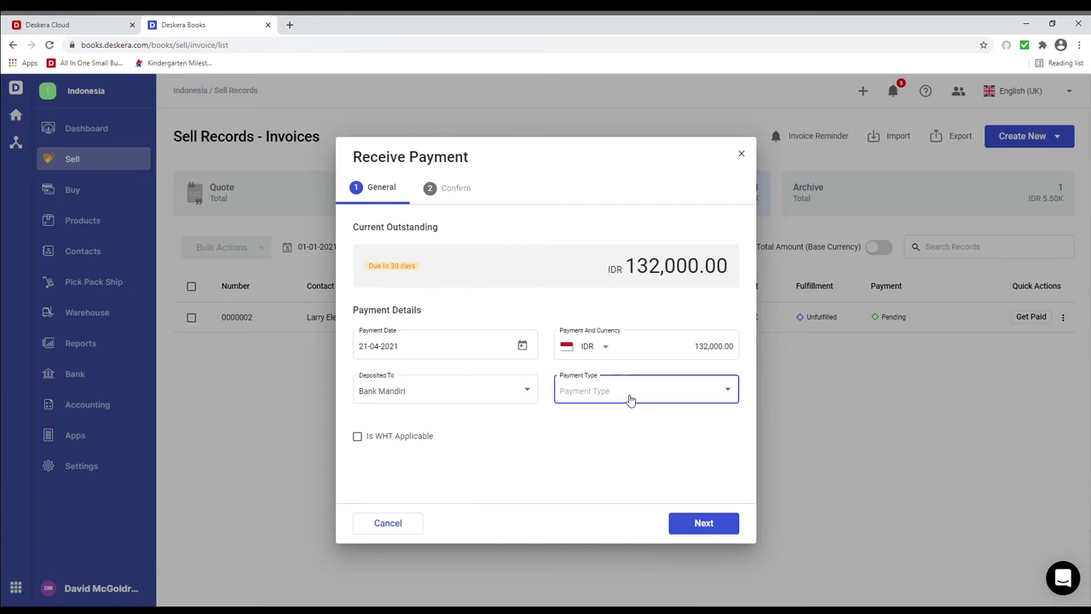
left_click(611, 419)
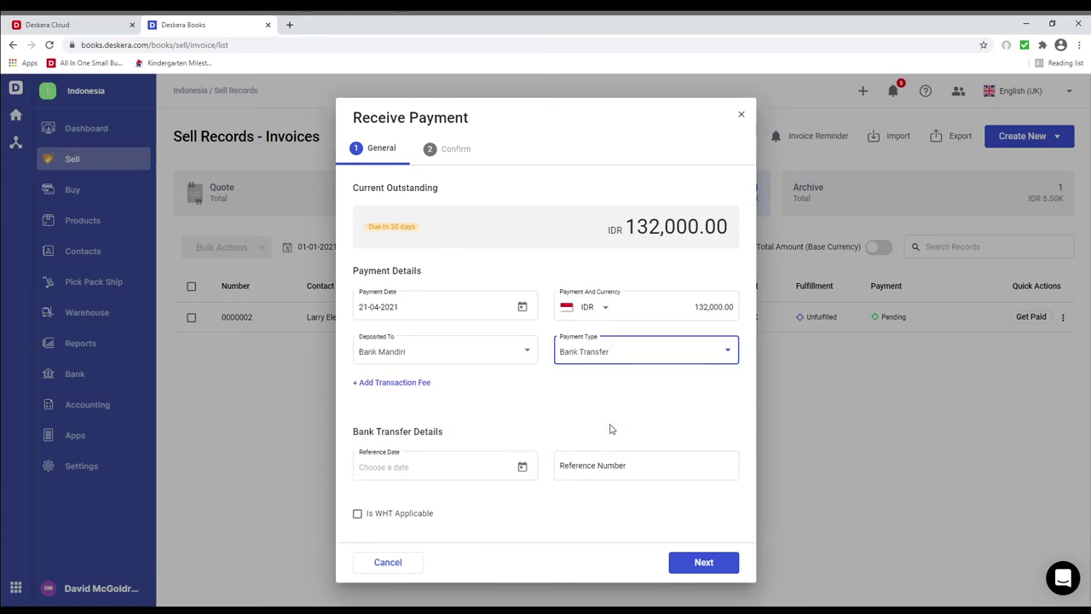
left_click(519, 469)
left_click(437, 388)
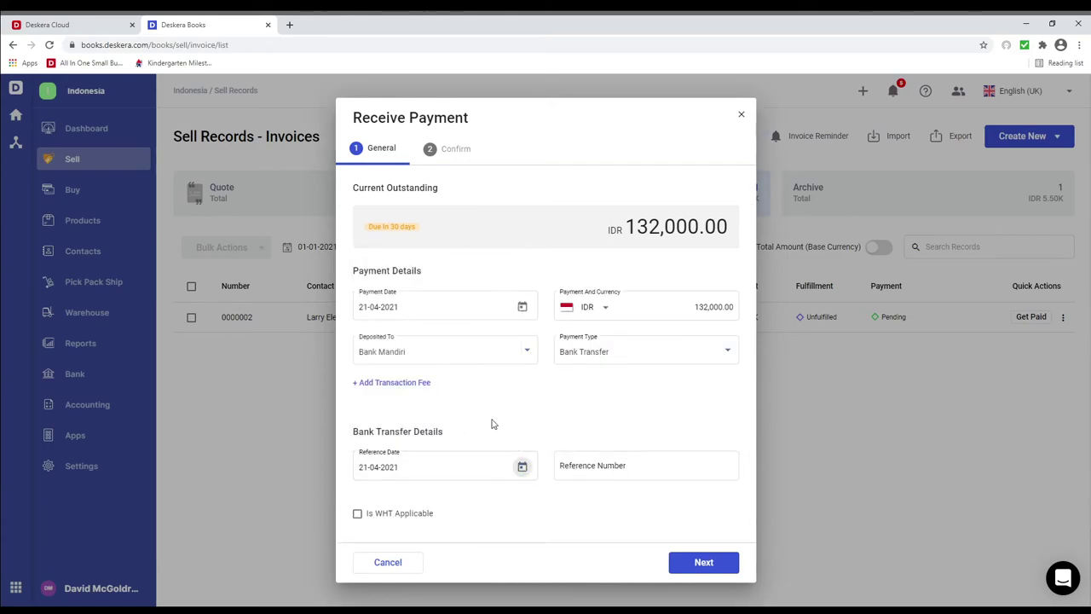
left_click(580, 464)
type("2342424")
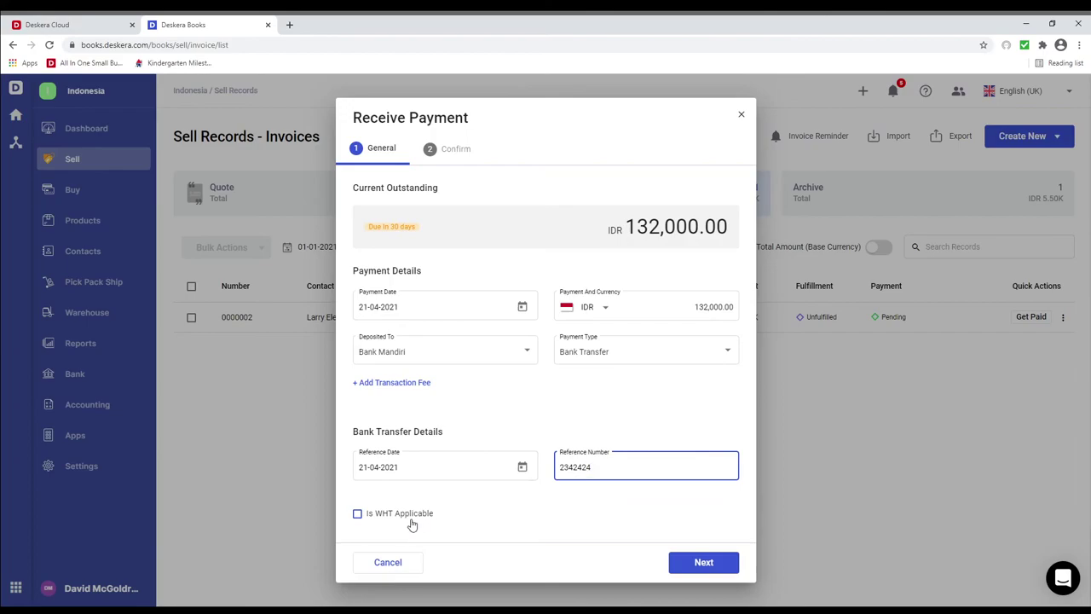
Apply withholding tax and confirm receipt of the IDR 129,000 payment.
left_click(357, 515)
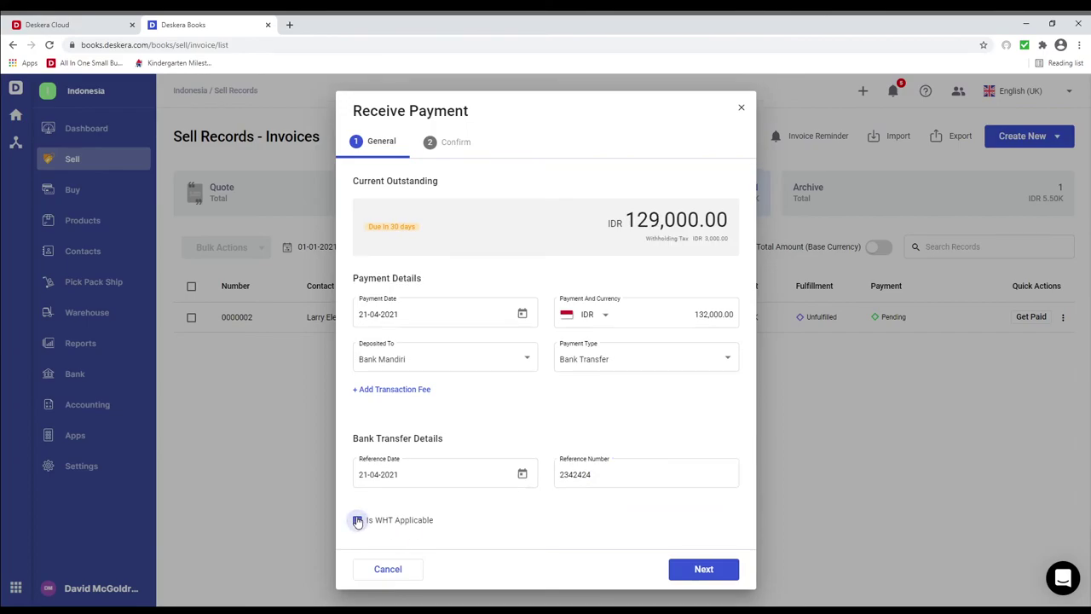
left_click(709, 570)
left_click(704, 526)
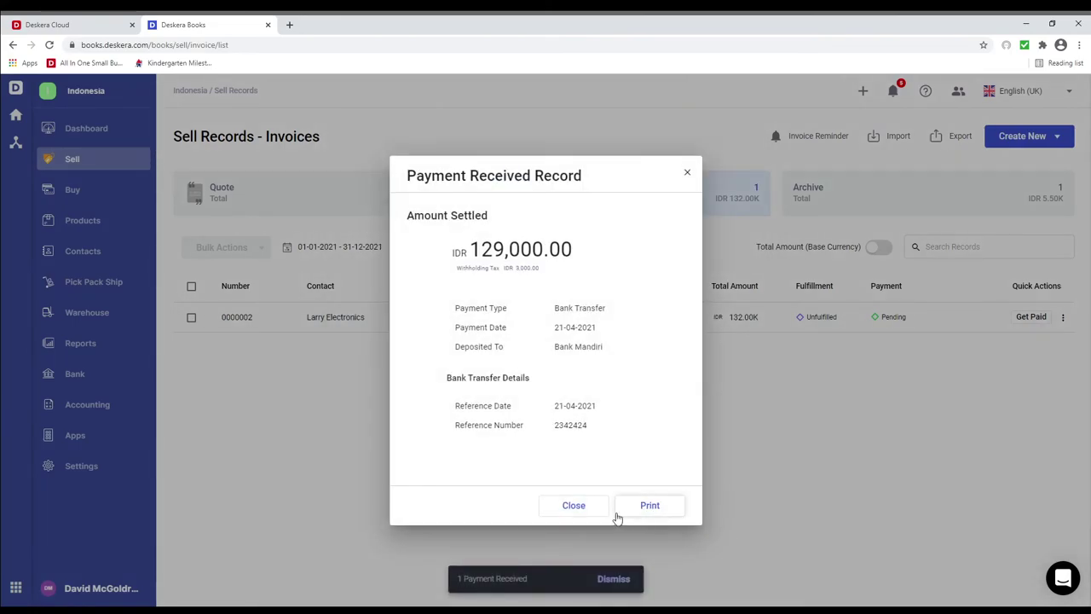
left_click(573, 506)
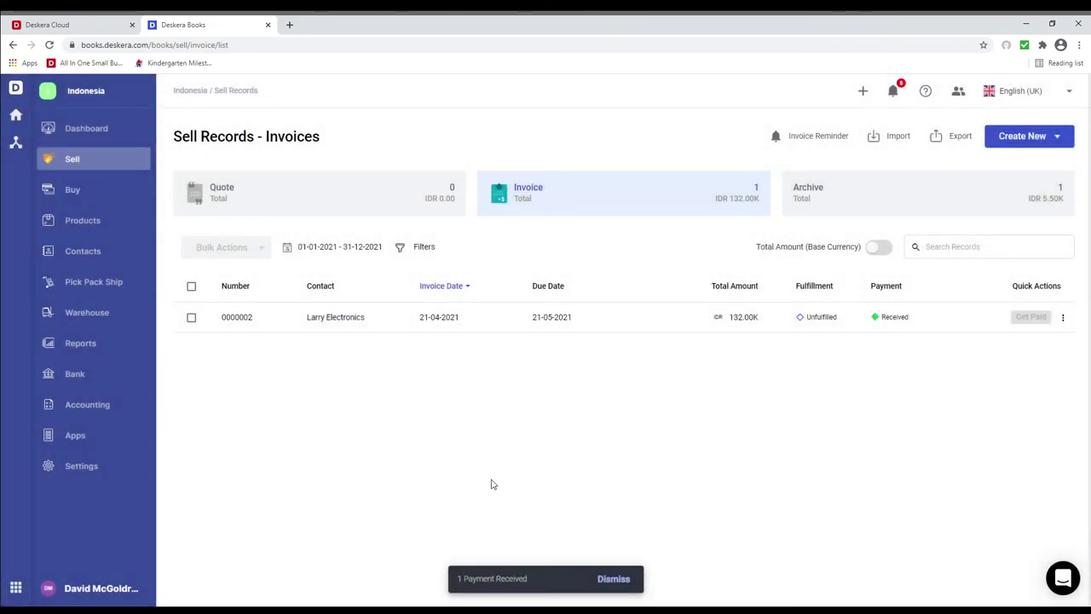
left_click(102, 349)
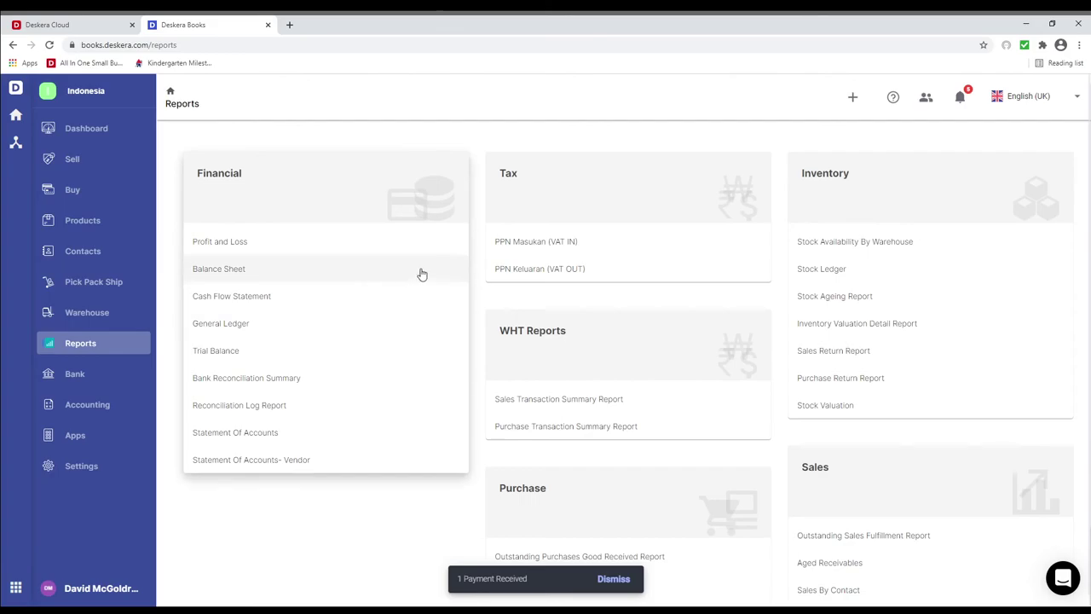
View the PPN Masukan (VAT IN) and PPN Keluaran (VAT OUT) reports.
left_click(536, 247)
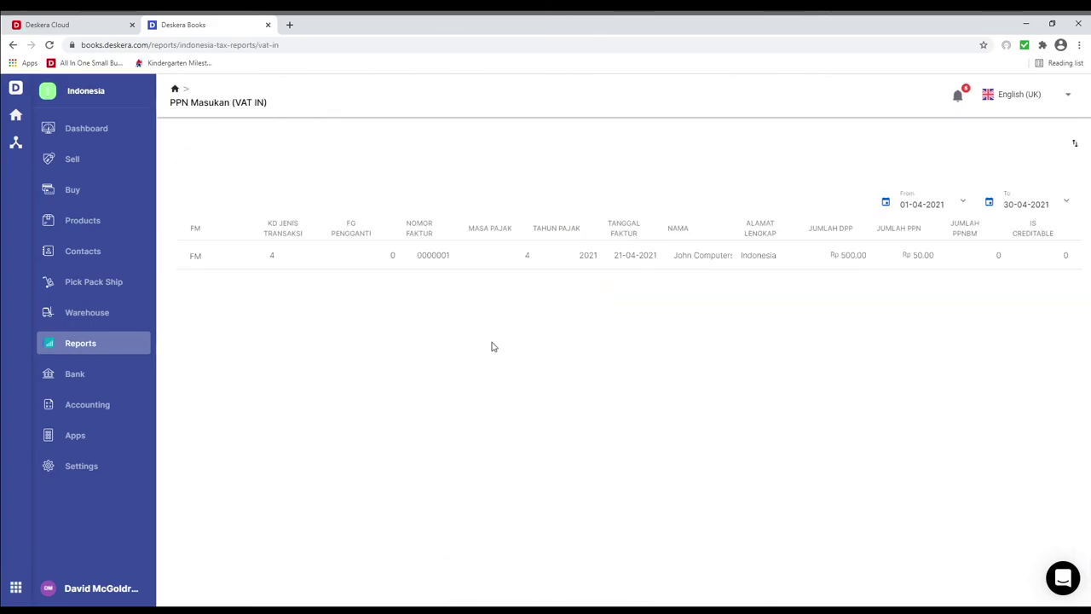
left_click(104, 349)
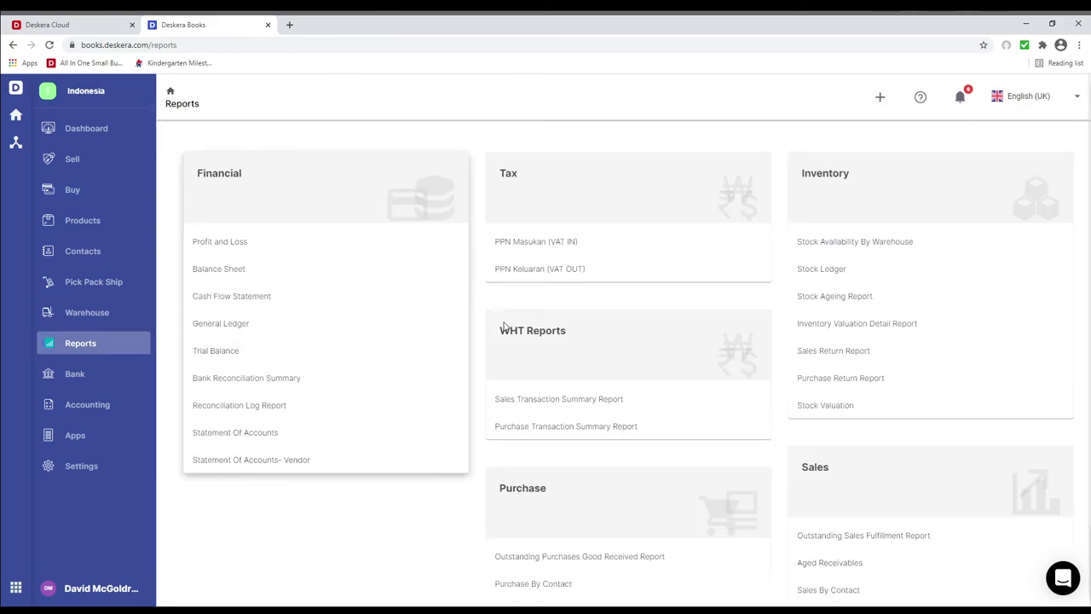
left_click(566, 269)
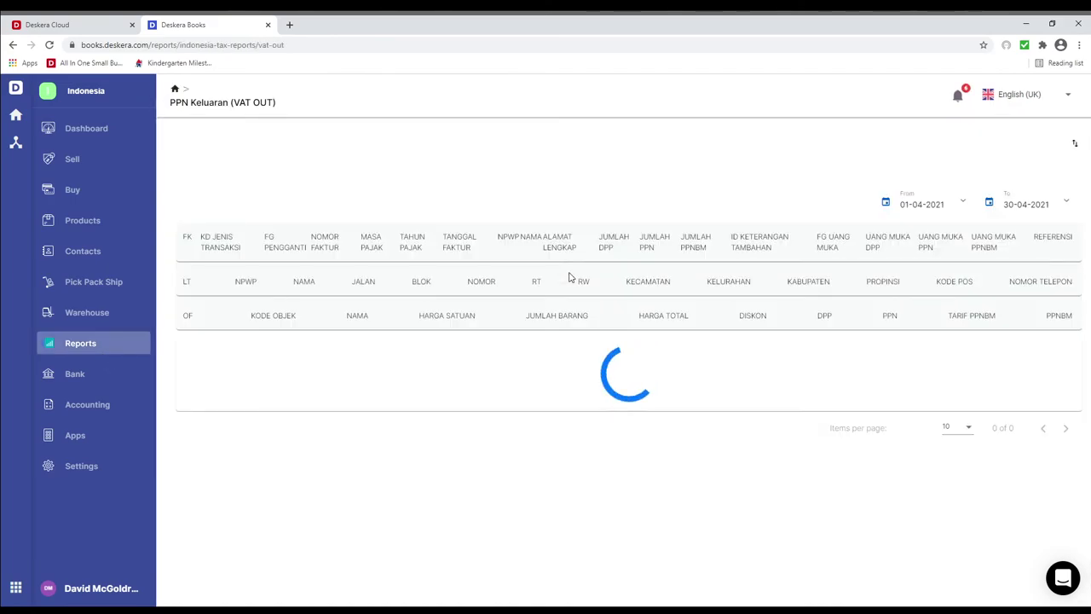
left_click(132, 344)
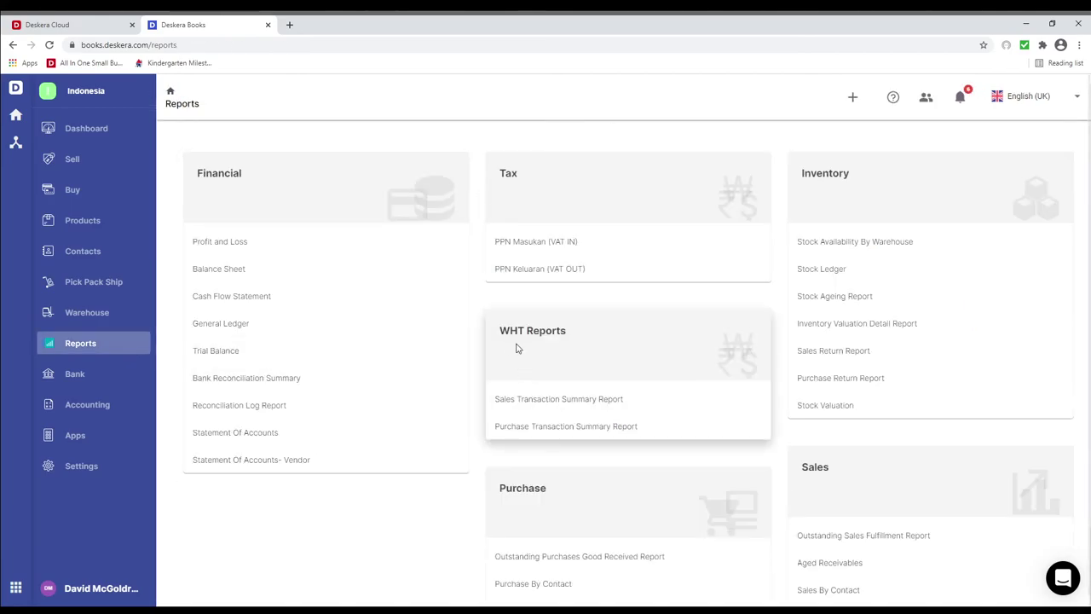
View the WHT Sales and WHT Purchase Transaction Summary reports.
left_click(568, 401)
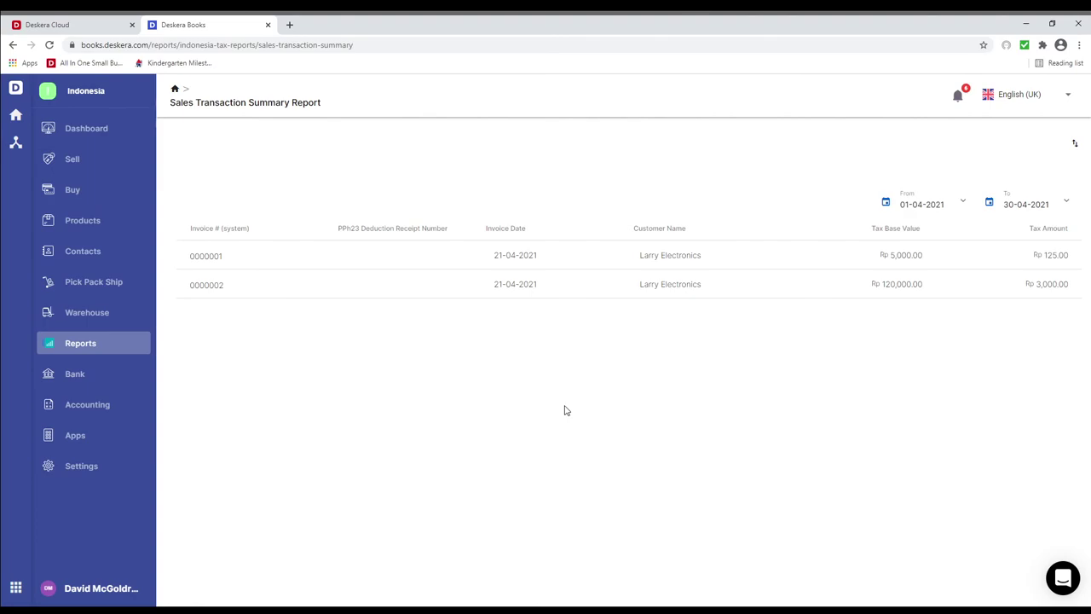
left_click(109, 348)
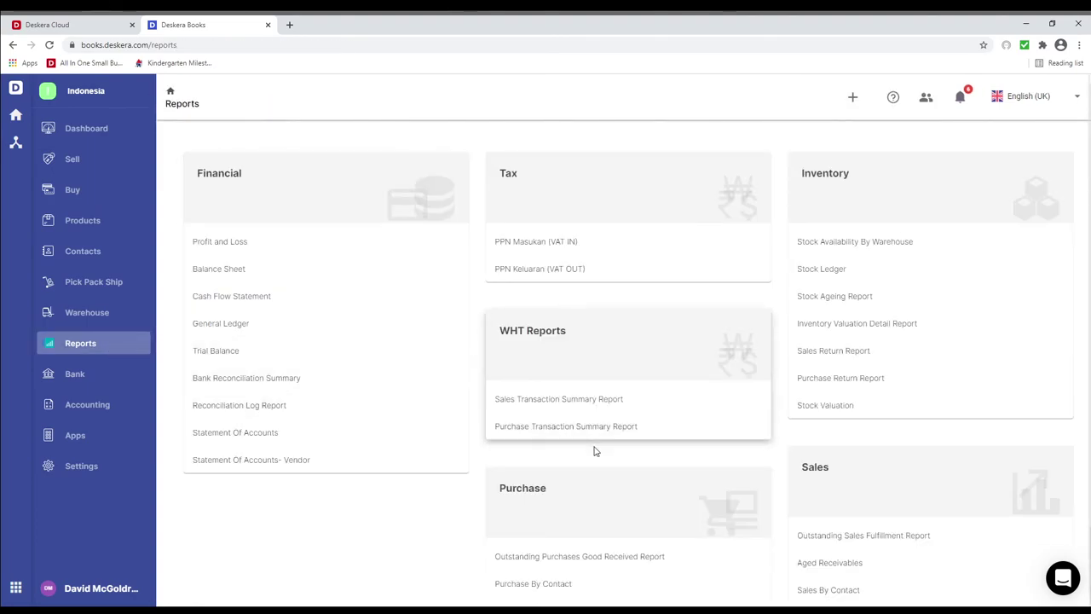
left_click(592, 429)
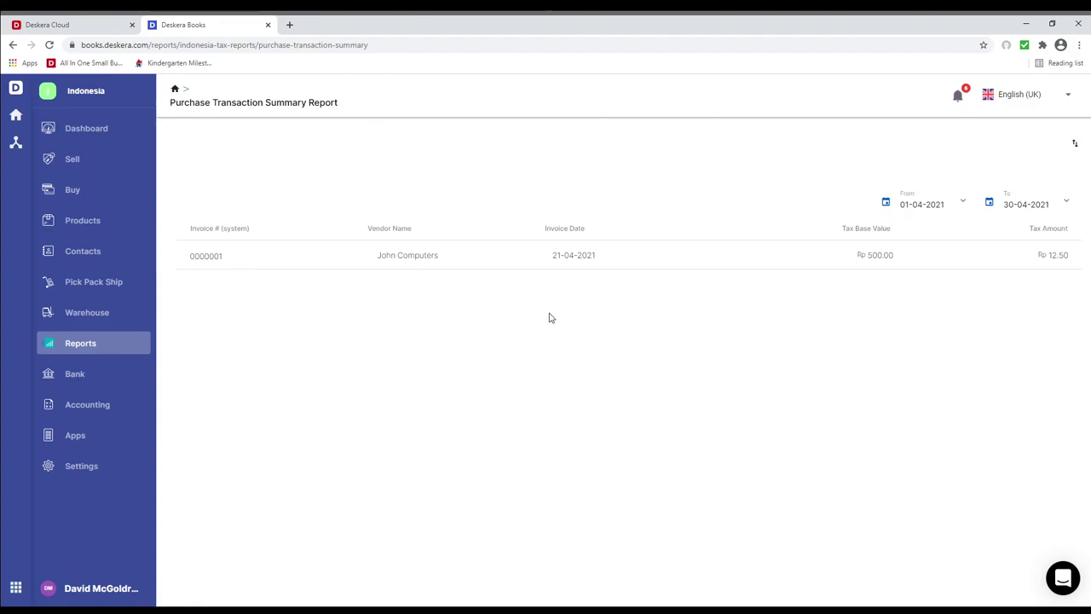
left_click(82, 466)
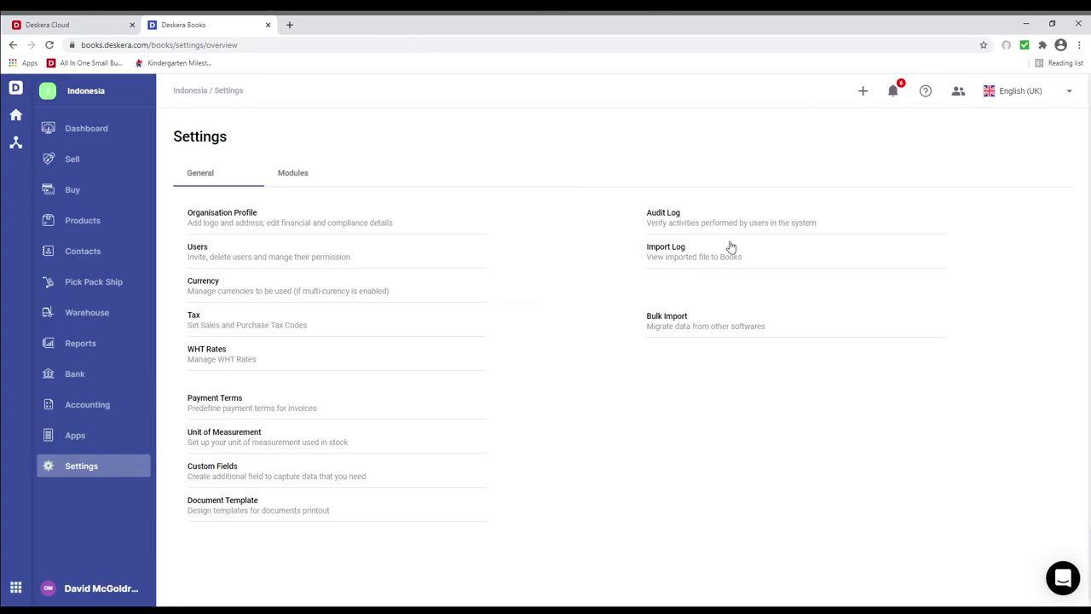
Switch the interface language to Bahasa Indonesia from the top-right language menu.
left_click(1037, 100)
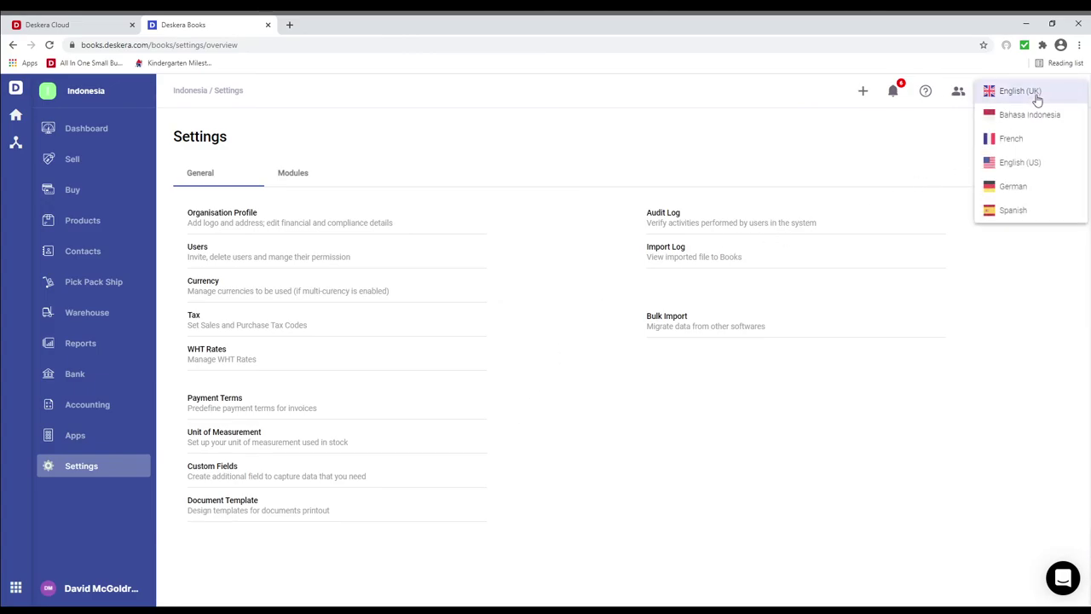
left_click(1017, 119)
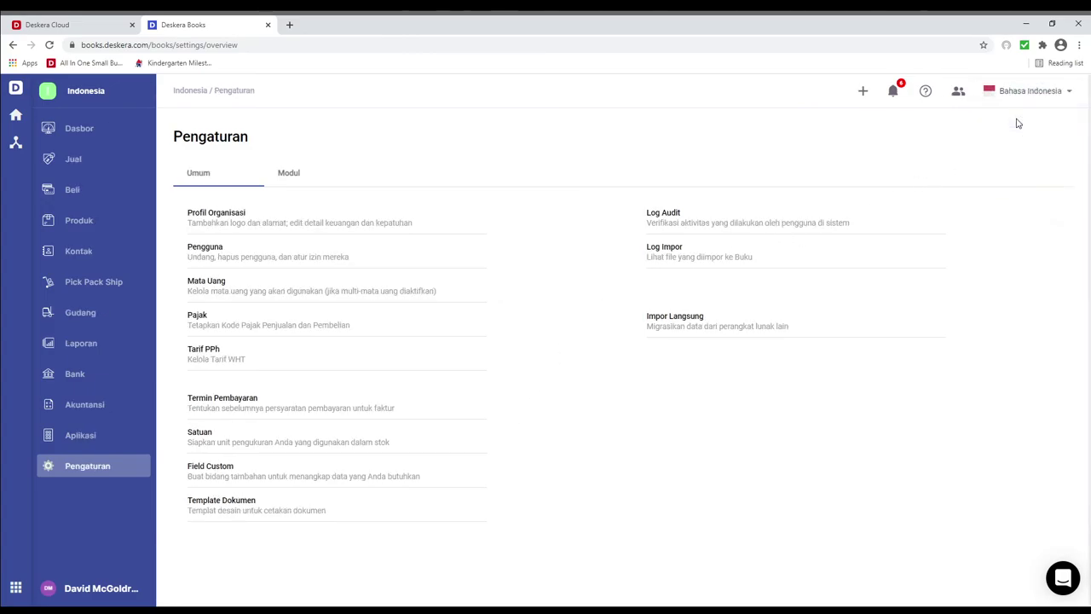